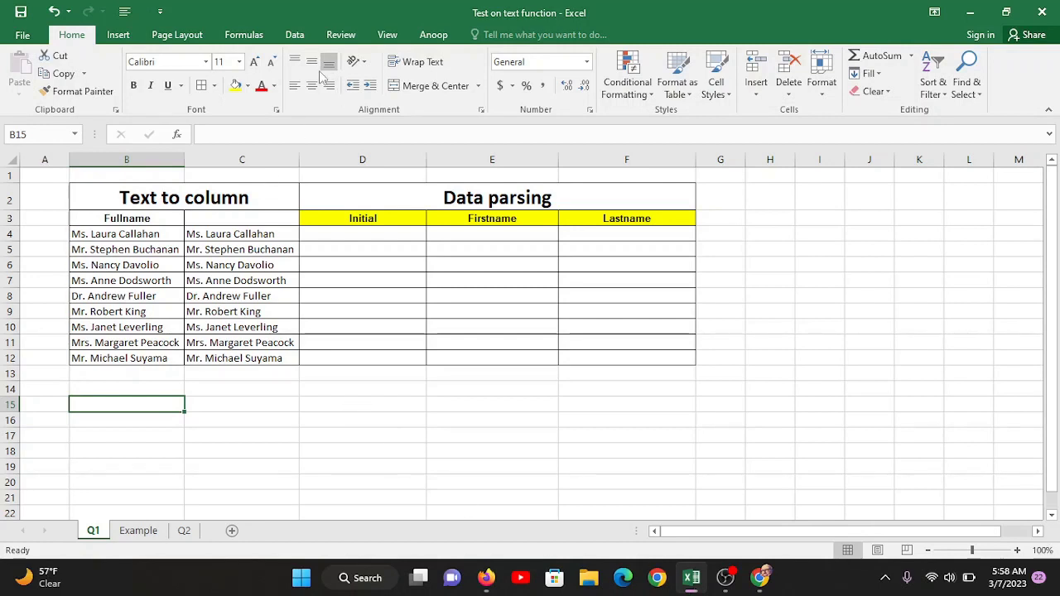
# Step: Show the Data ribbon tools, where Text to Columns is found
pyautogui.click(294, 35)
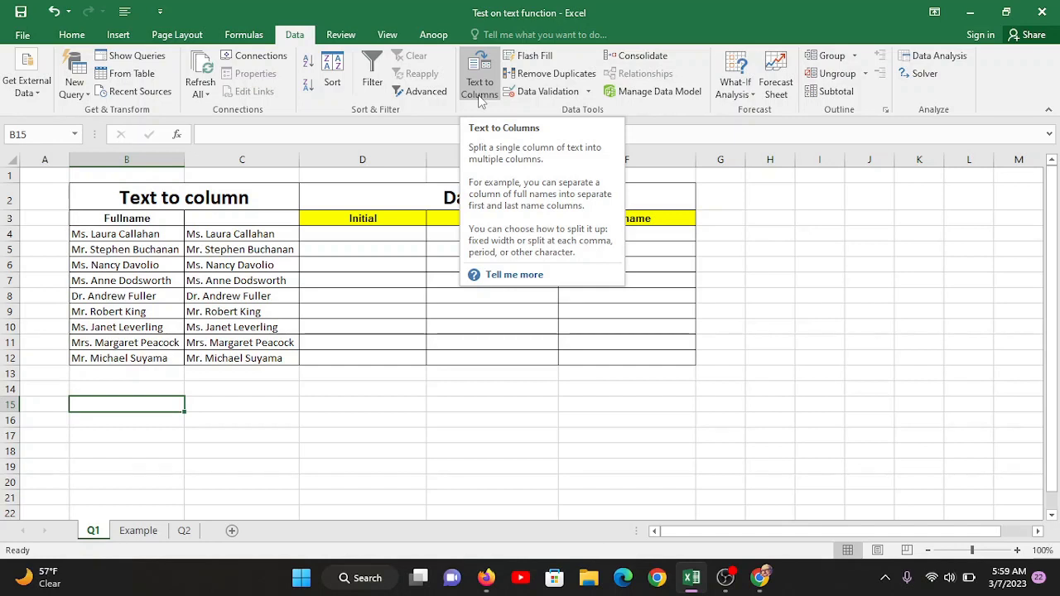
pyautogui.click(116, 235)
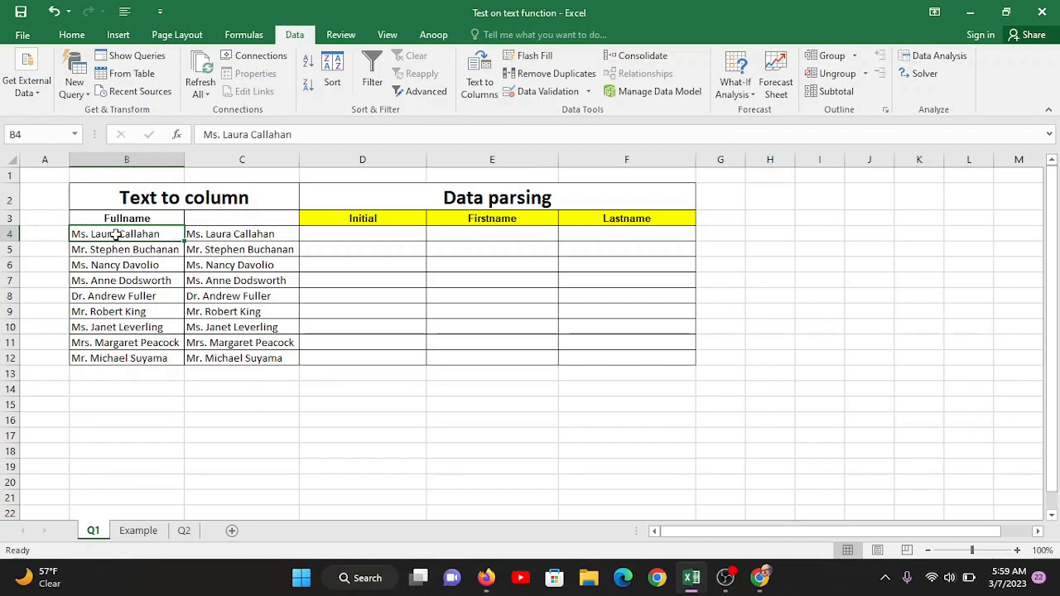
pyautogui.click(322, 234)
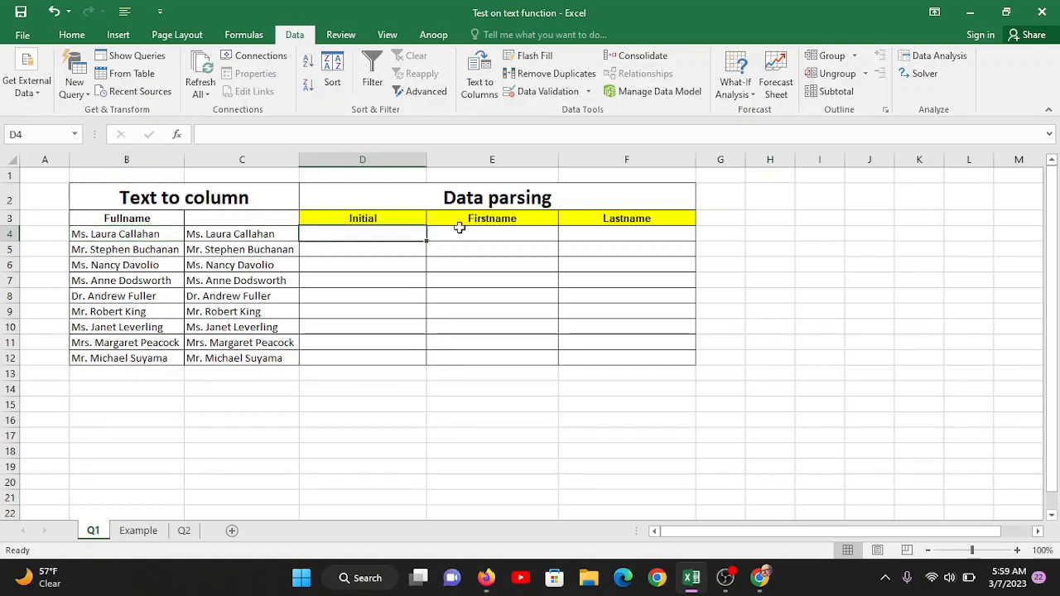
pyautogui.click(488, 231)
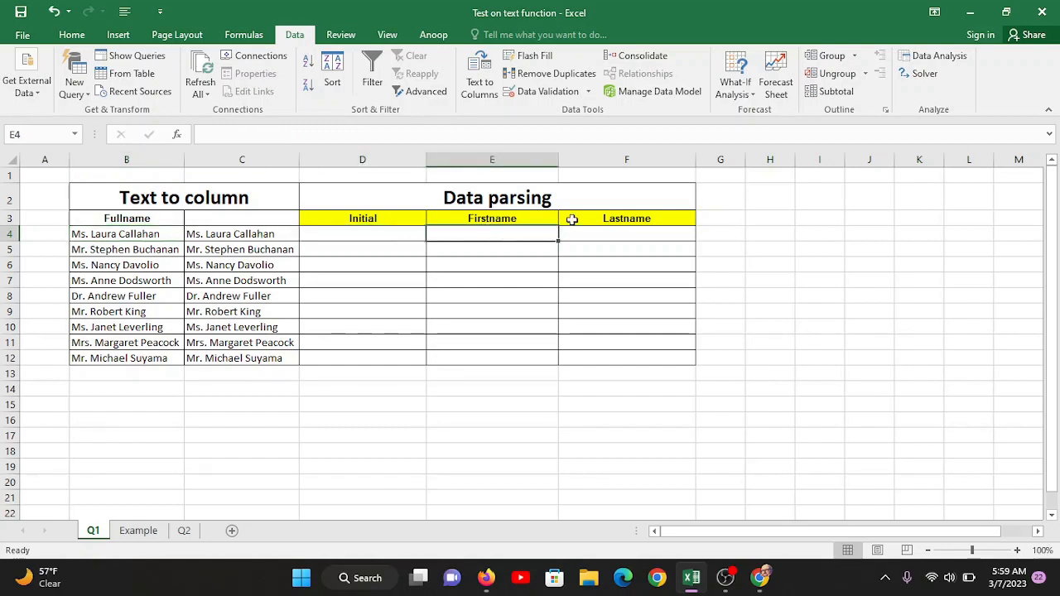
pyautogui.click(641, 233)
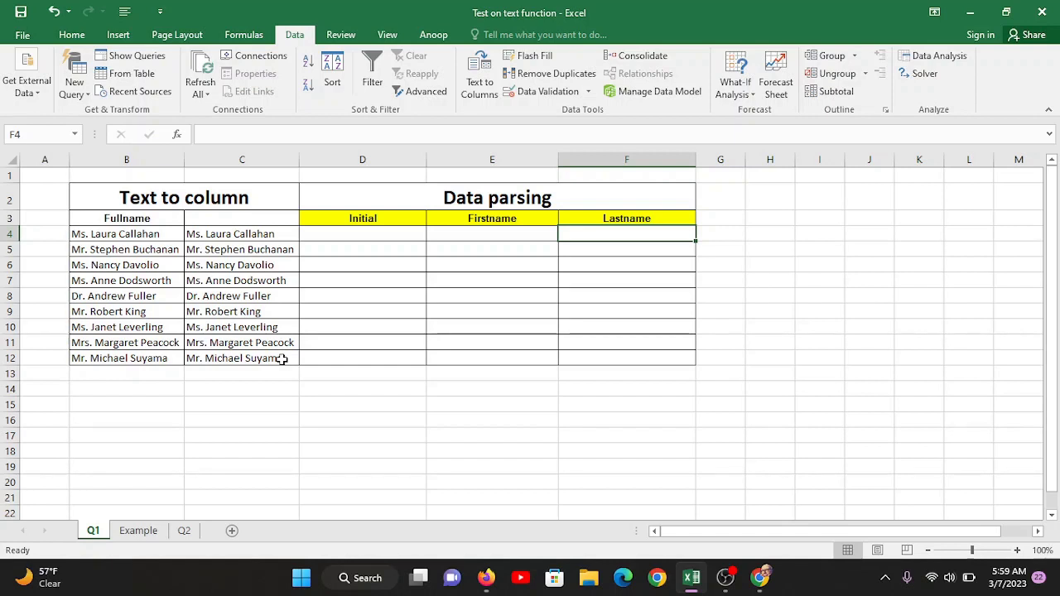
pyautogui.click(324, 358)
pyautogui.click(486, 357)
pyautogui.click(575, 355)
pyautogui.click(714, 356)
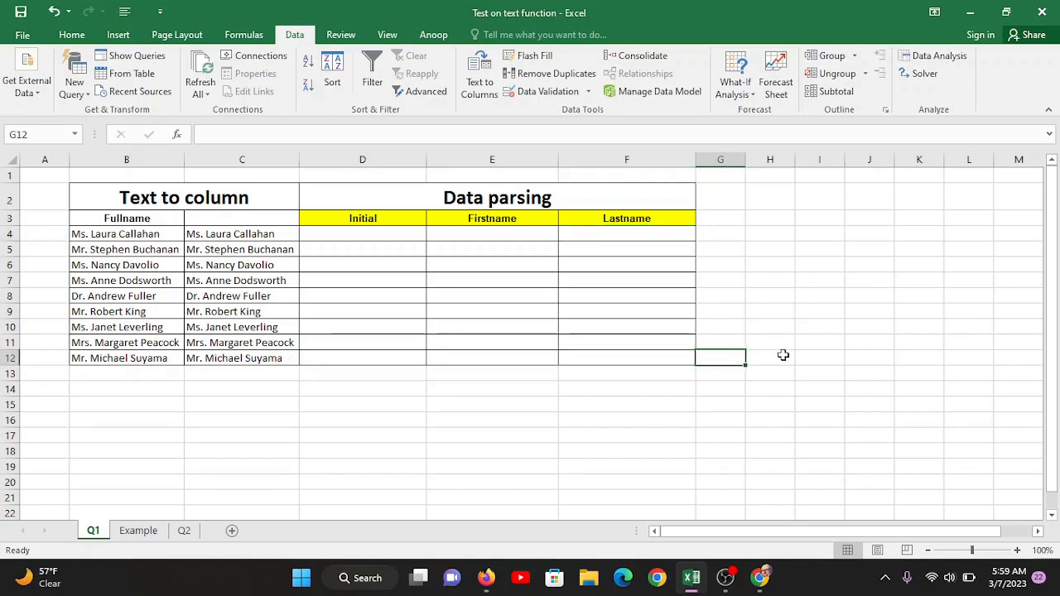
pyautogui.click(785, 356)
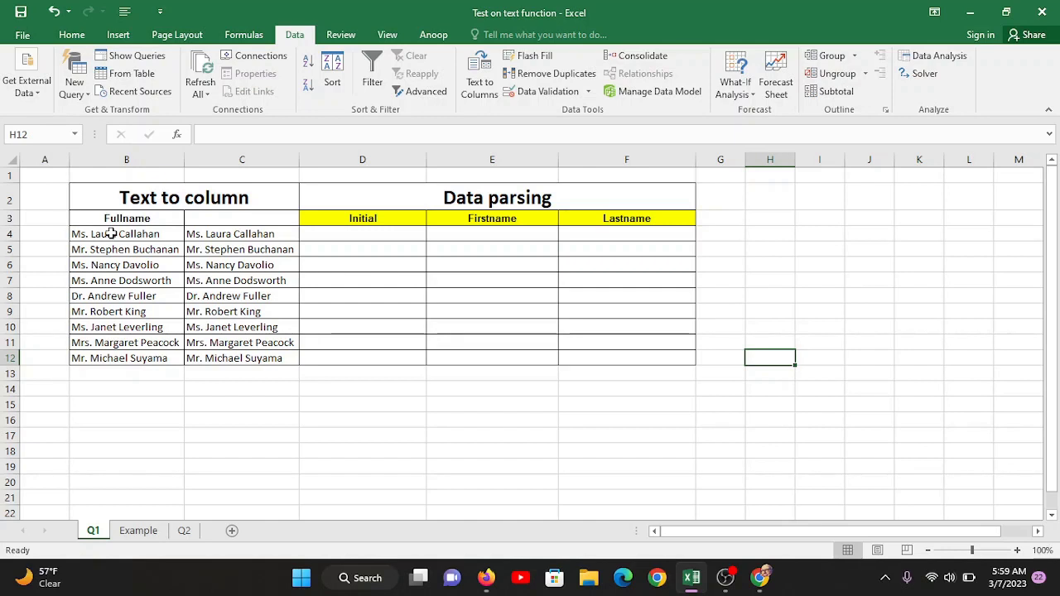
pyautogui.click(135, 235)
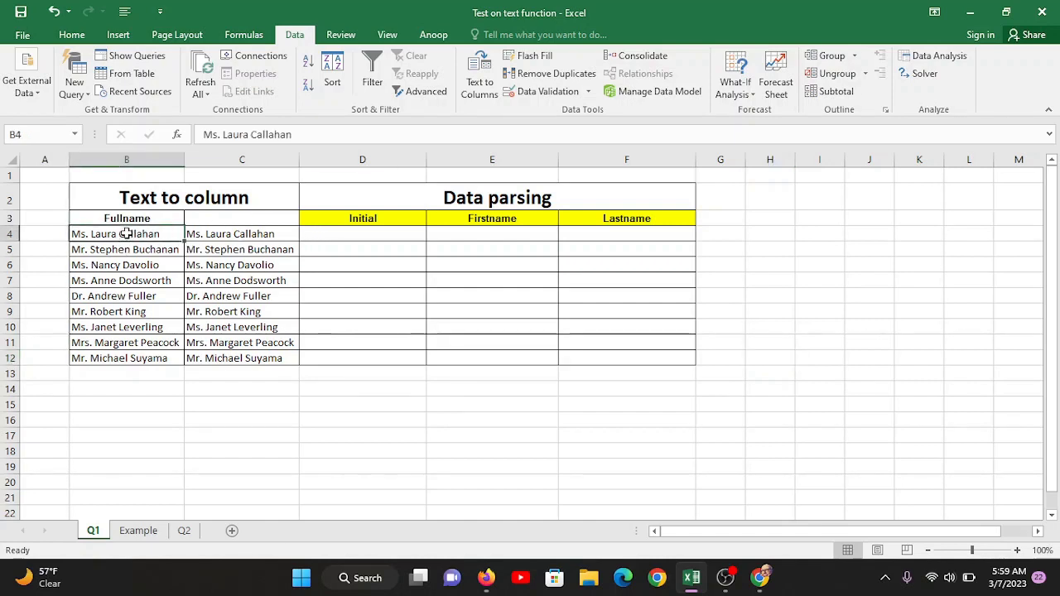
pyautogui.moveTo(126, 240); pyautogui.dragTo(134, 361)
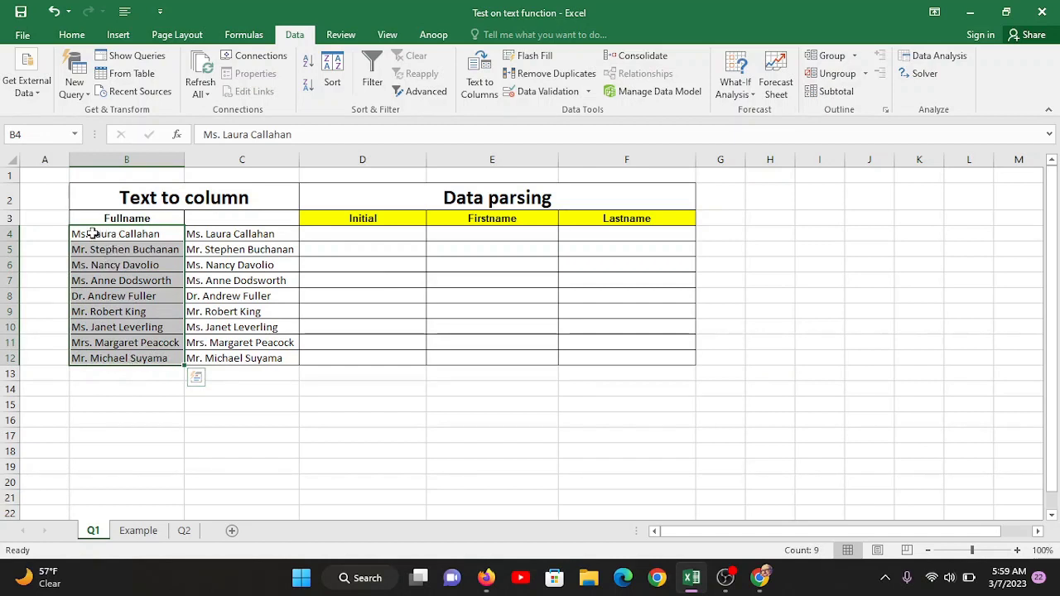
# Step: Point out the Initial, Firstname and Lastname columns, the Text to column title and the copied names
pyautogui.click(351, 232)
pyautogui.moveTo(470, 217); pyautogui.dragTo(475, 362)
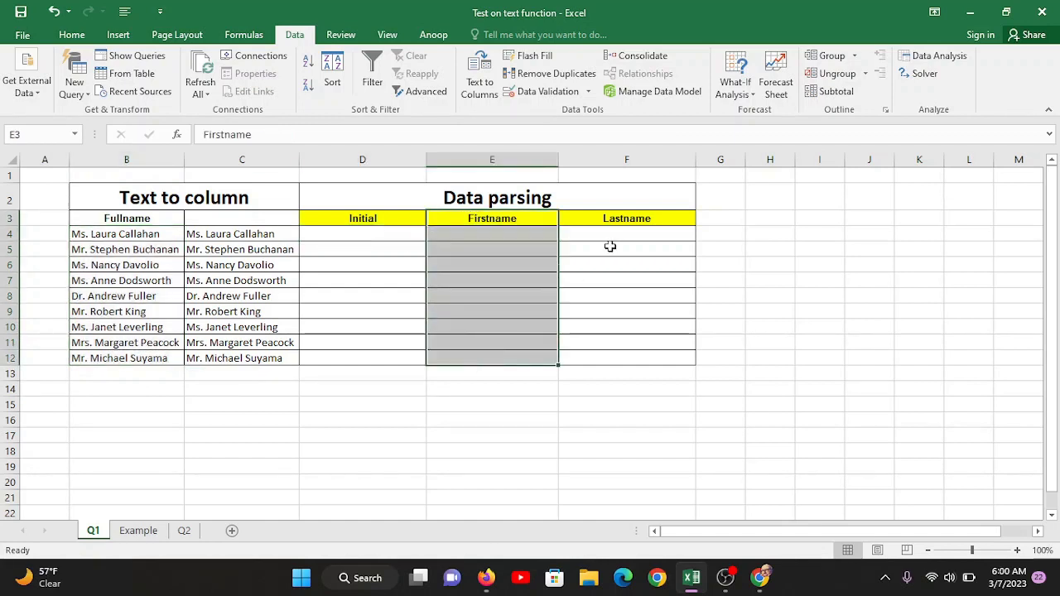
pyautogui.moveTo(632, 231); pyautogui.dragTo(613, 355)
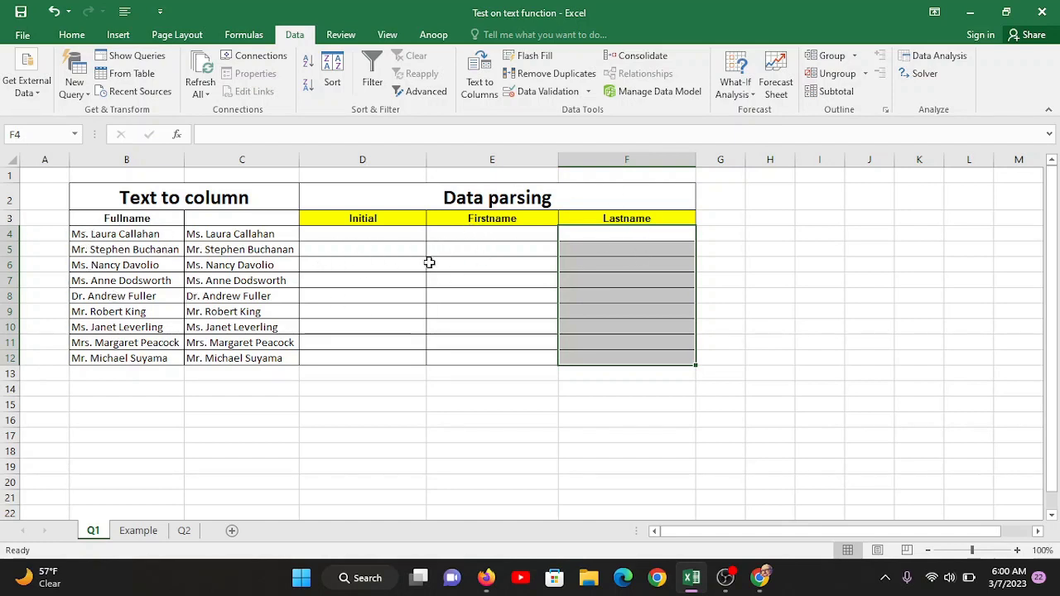
pyautogui.click(182, 205)
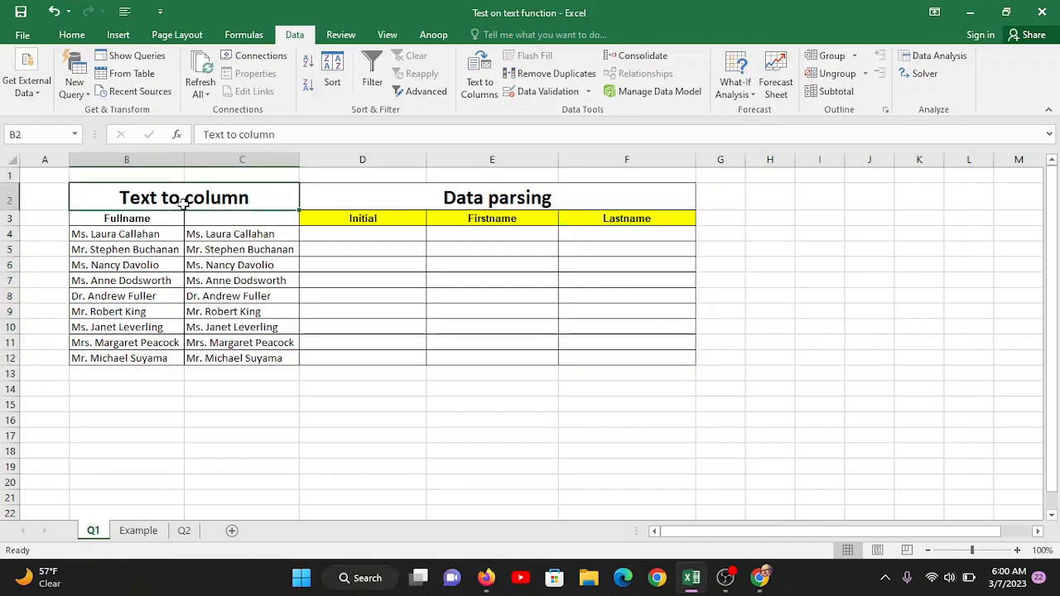
pyautogui.click(235, 255)
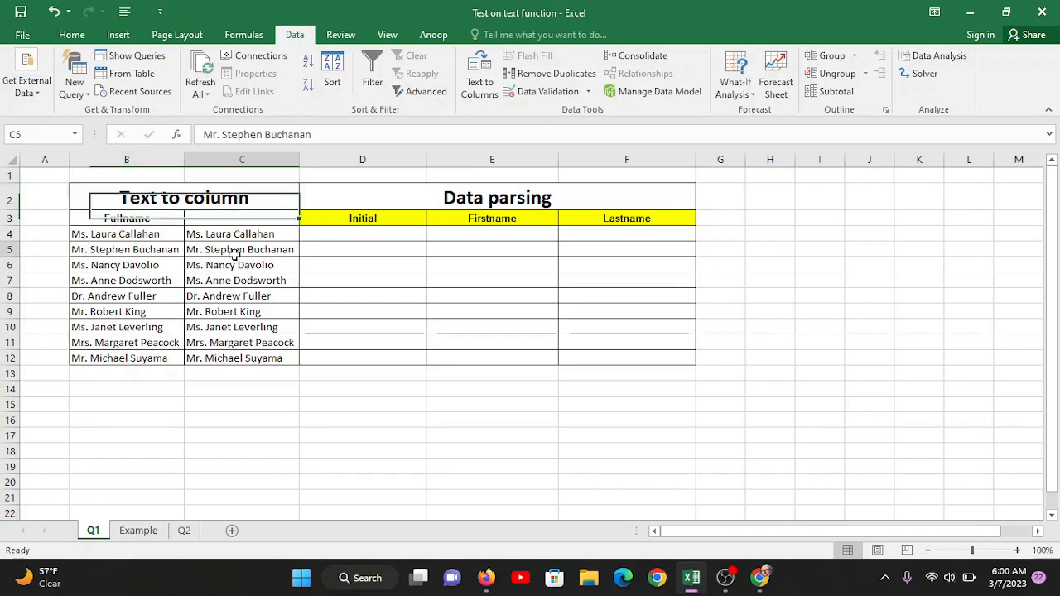
pyautogui.click(221, 170)
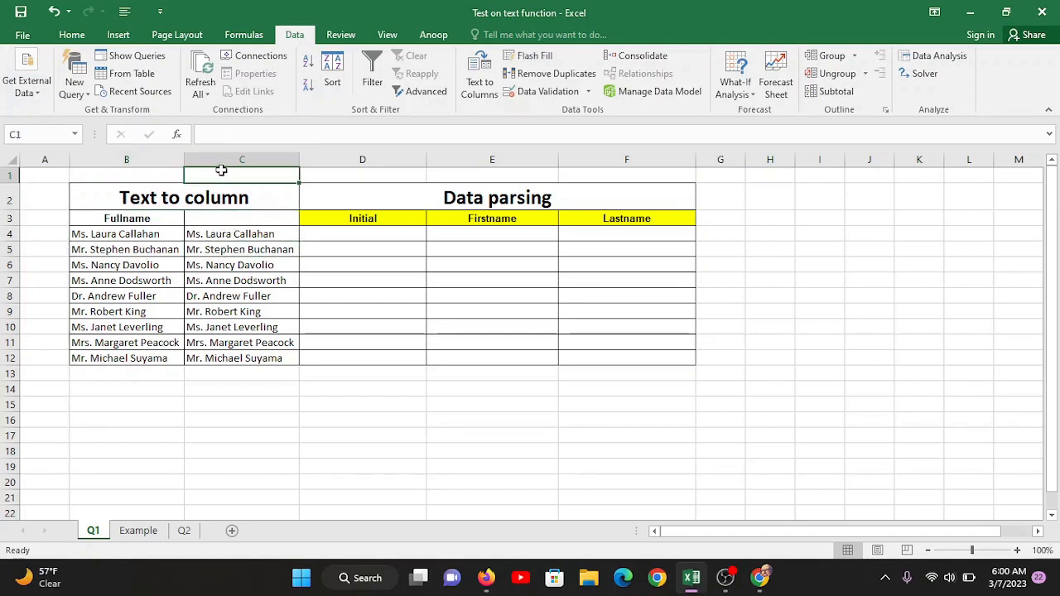
# Step: Select the copied full names in C4:C12 as the range to split
pyautogui.moveTo(104, 234); pyautogui.dragTo(101, 356)
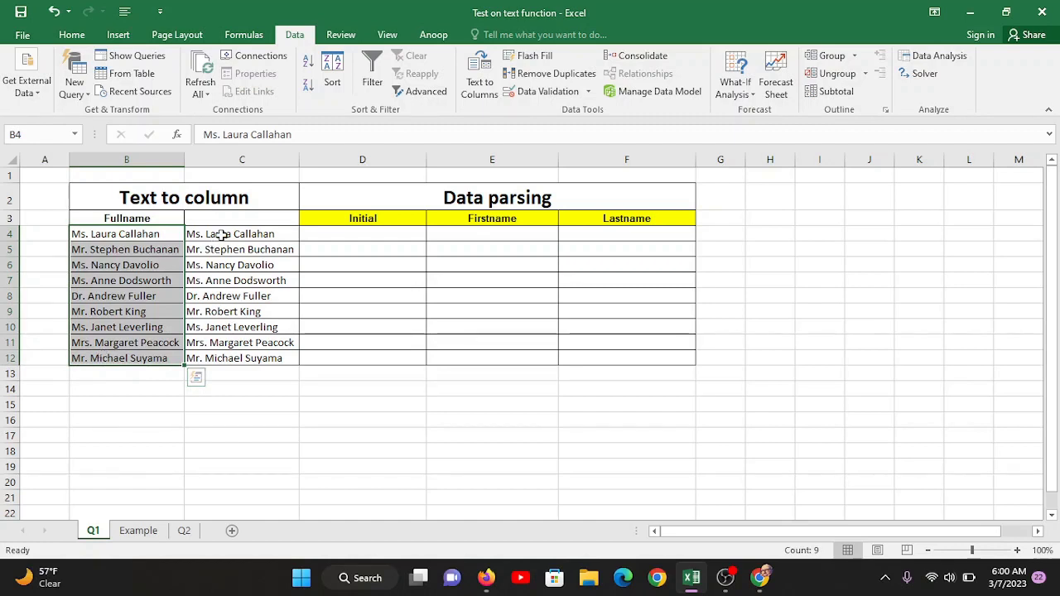
pyautogui.moveTo(222, 235); pyautogui.dragTo(230, 359)
pyautogui.moveTo(240, 235); pyautogui.dragTo(242, 355)
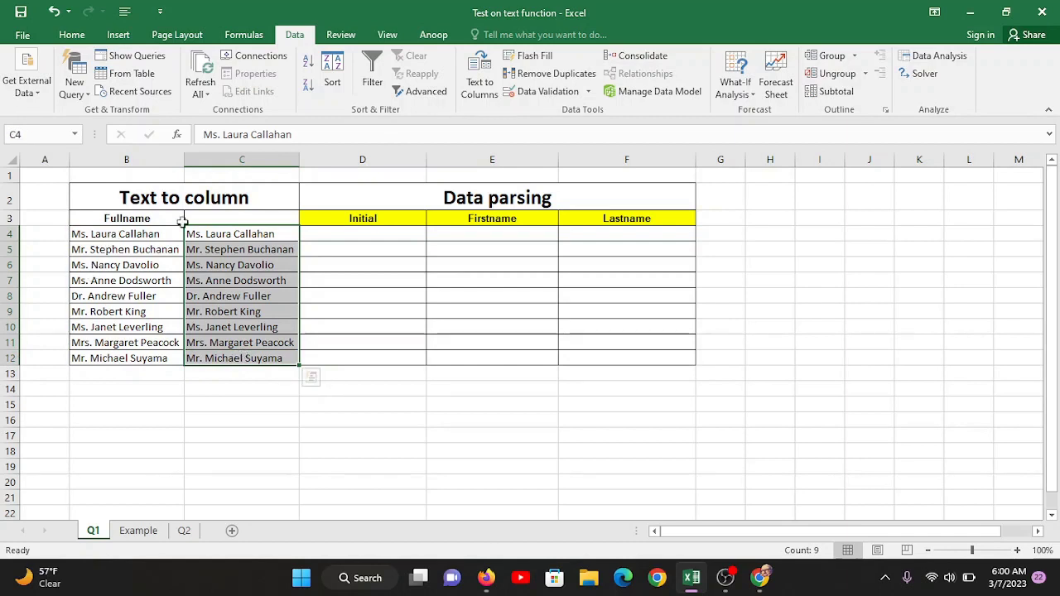
pyautogui.moveTo(227, 235); pyautogui.dragTo(237, 359)
pyautogui.moveTo(240, 234); pyautogui.dragTo(236, 357)
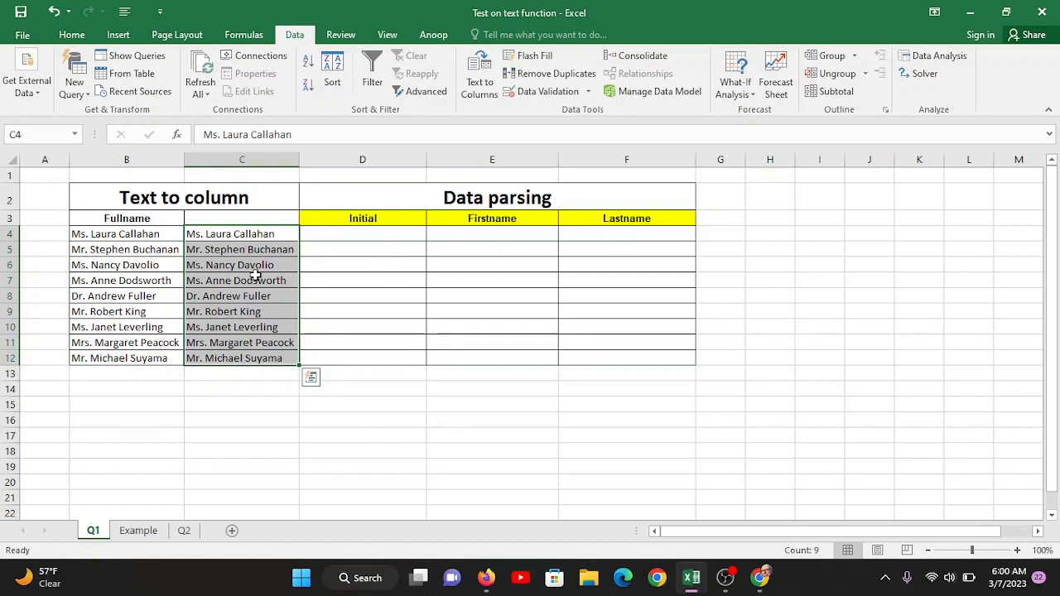
pyautogui.click(239, 235)
pyautogui.moveTo(239, 235); pyautogui.dragTo(230, 357)
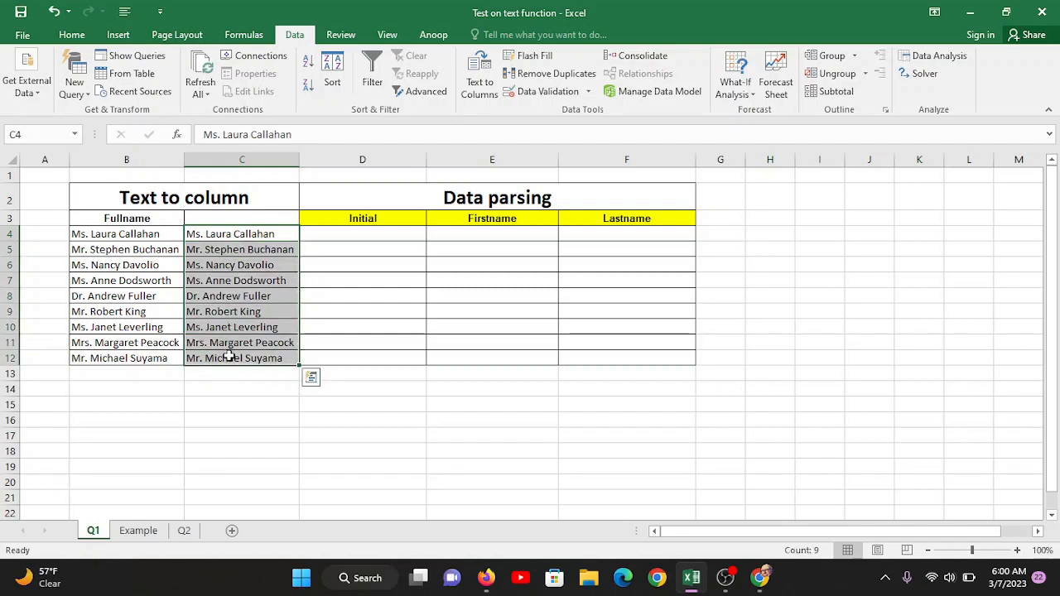
pyautogui.click(223, 234)
pyautogui.moveTo(223, 235); pyautogui.dragTo(217, 356)
# Step: Launch Text to Columns, keep Delimited, move the wizard aside and advance to Step 2
pyautogui.click(482, 86)
pyautogui.moveTo(482, 152); pyautogui.dragTo(462, 230)
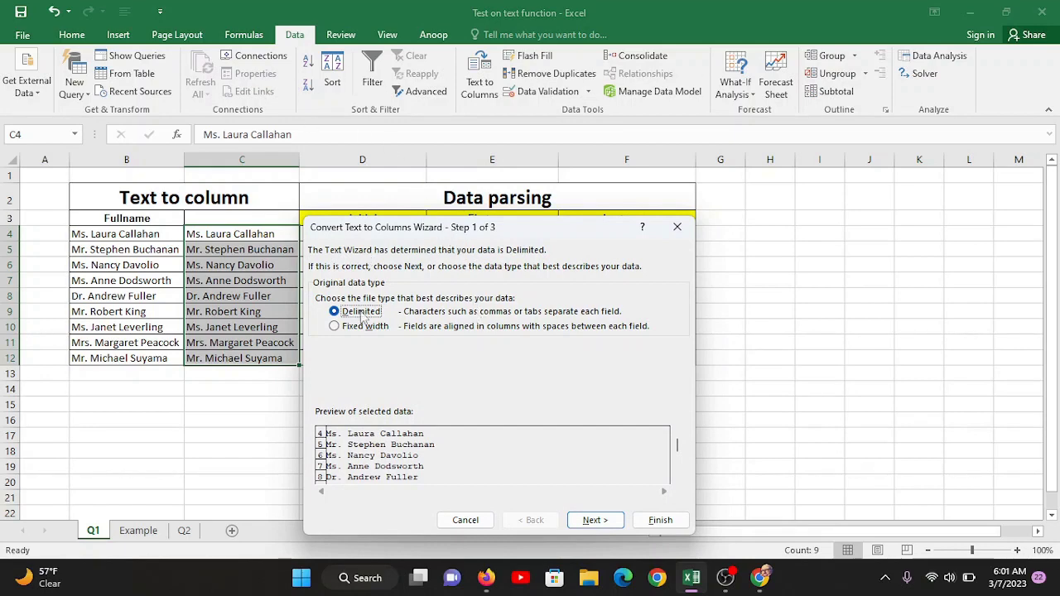
pyautogui.moveTo(443, 228); pyautogui.dragTo(726, 99)
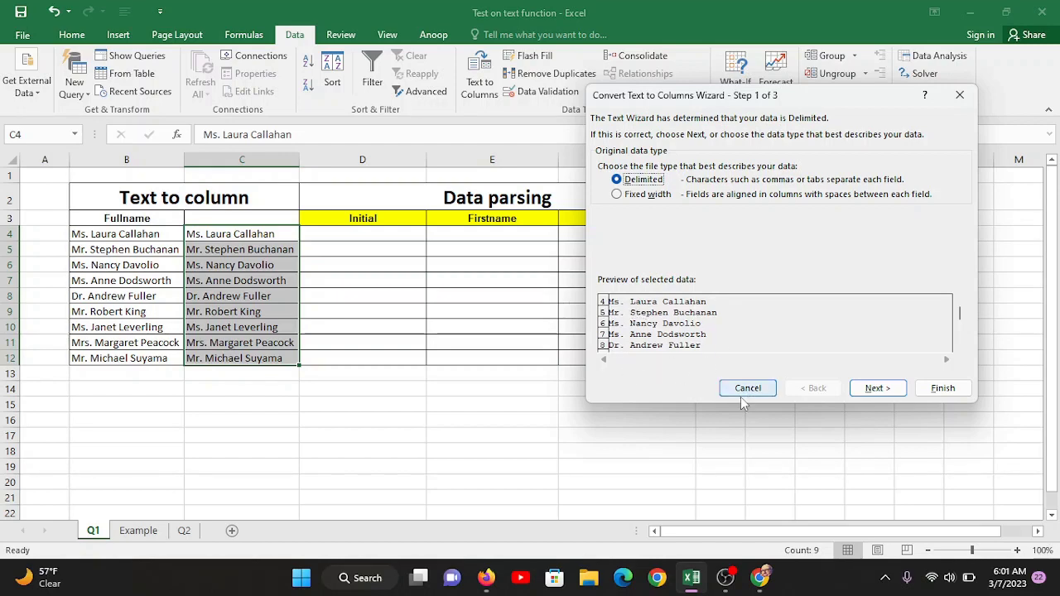
pyautogui.click(875, 387)
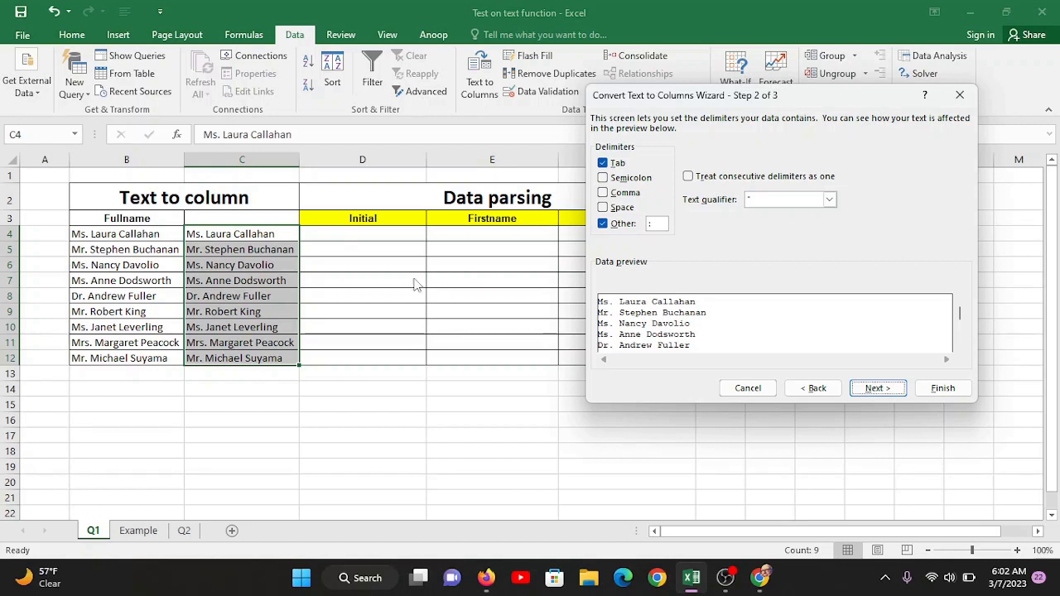
pyautogui.click(656, 229)
# Step: Use Space as the delimiter and finish with General format into destination $C$4
pyautogui.click(603, 208)
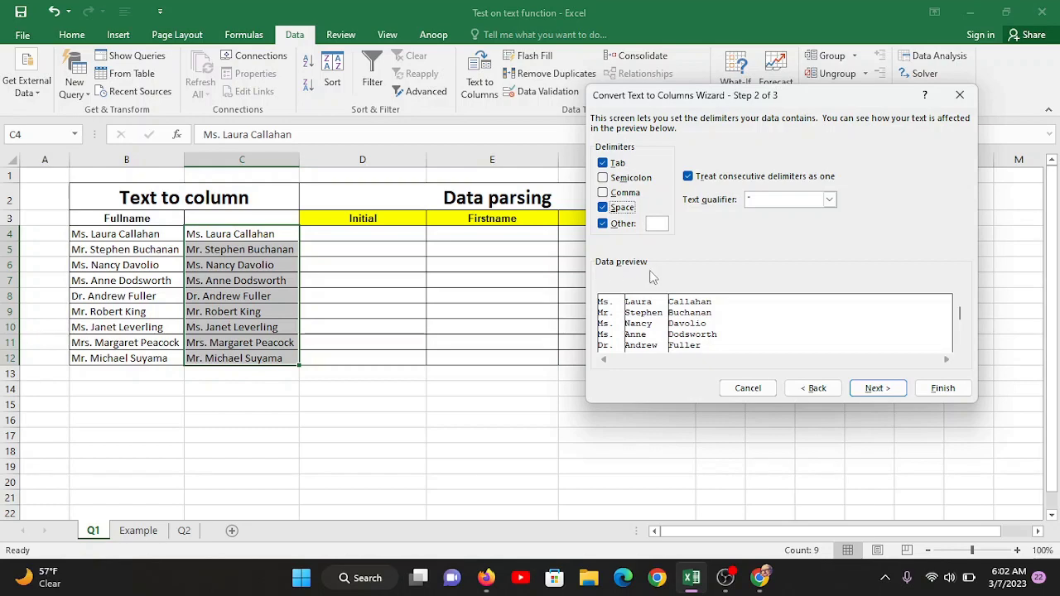
pyautogui.click(881, 393)
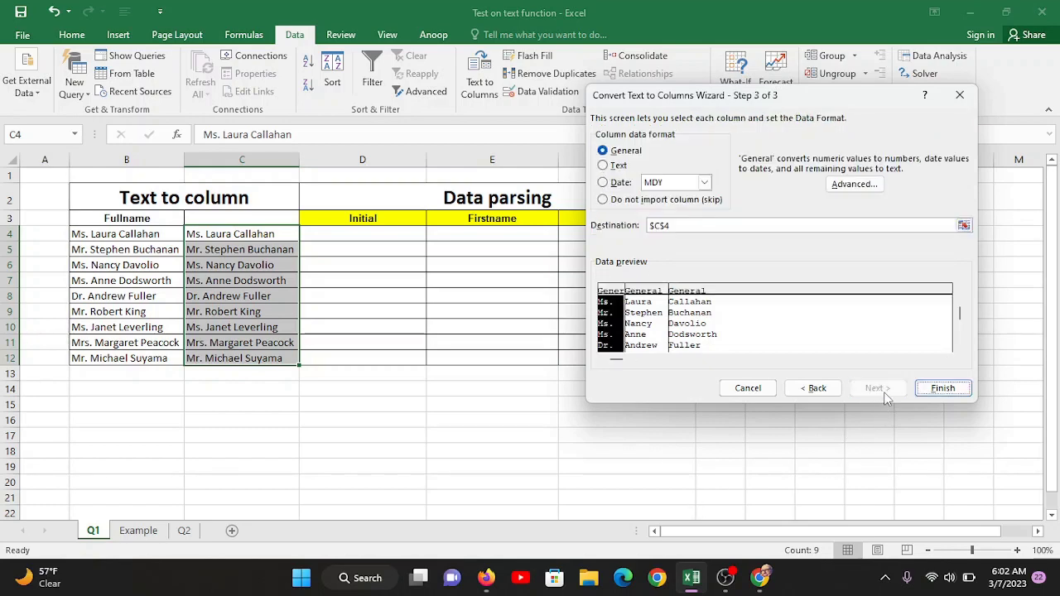
pyautogui.click(940, 391)
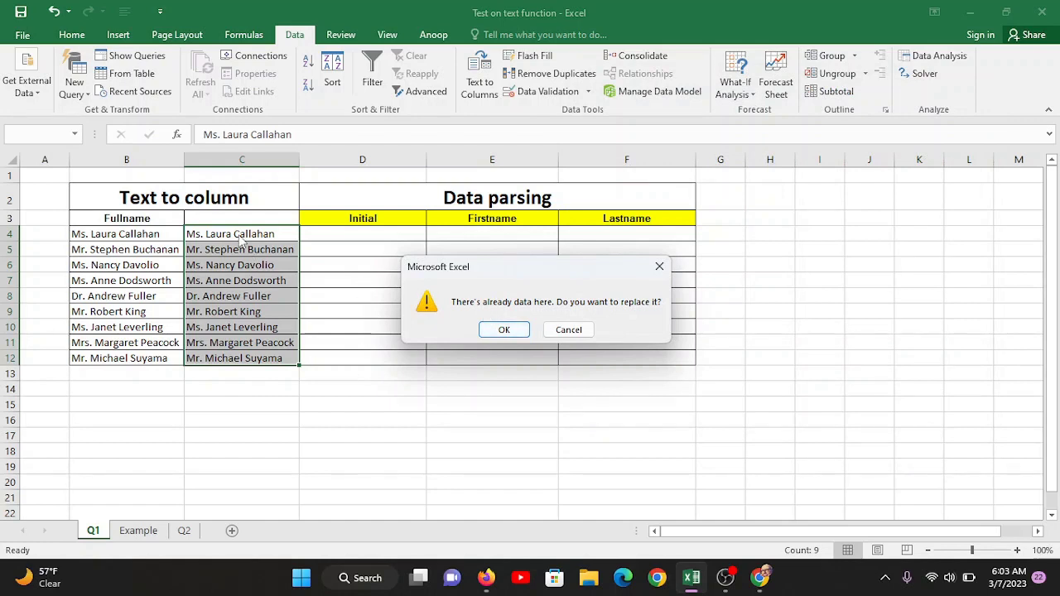
# Step: Confirm the overwrite, move the split block C4:E12 to start at D4, and delete empty column C
pyautogui.click(518, 332)
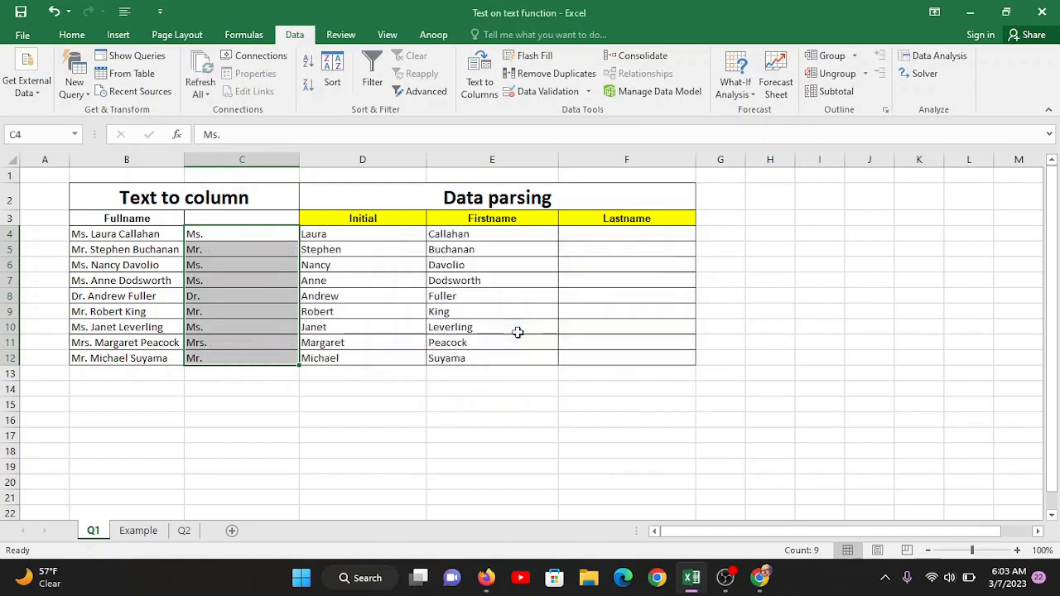
pyautogui.moveTo(213, 240); pyautogui.dragTo(447, 365)
pyautogui.hotkey('ctrl', 'c')
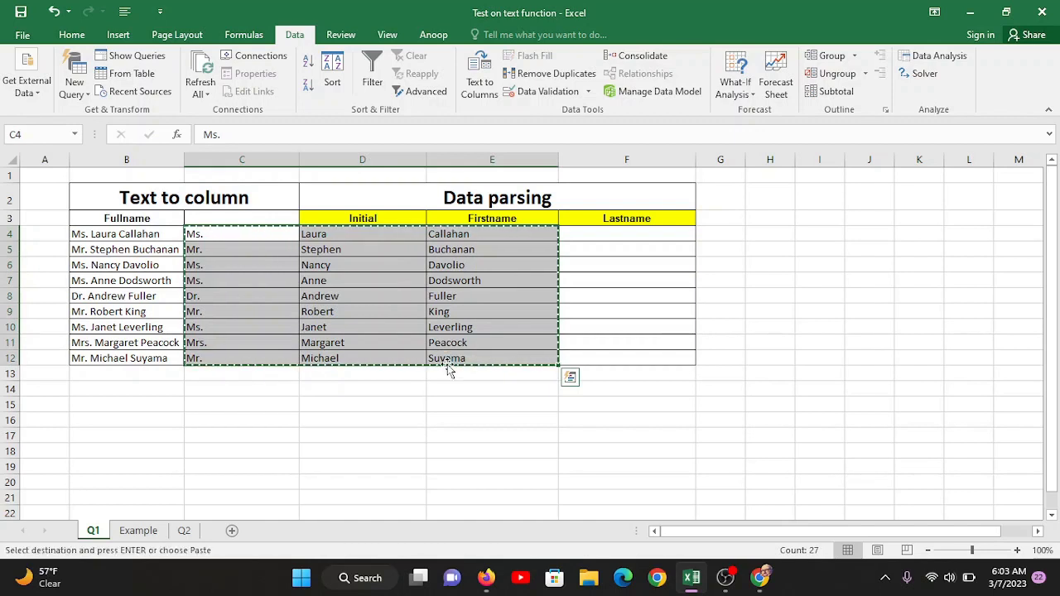
pyautogui.click(377, 234)
pyautogui.press('Return')
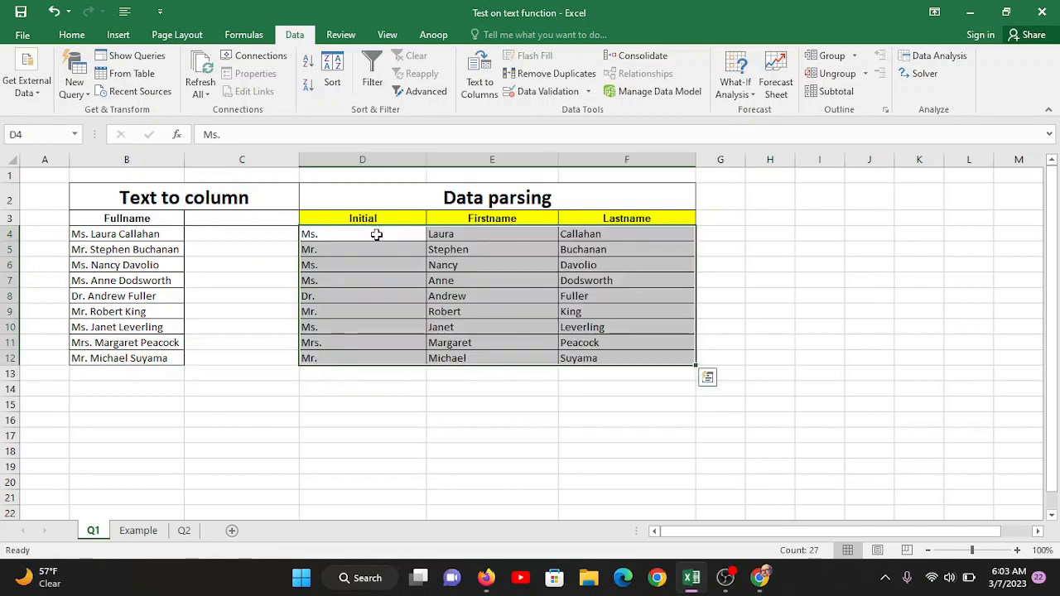
pyautogui.rightClick(273, 161)
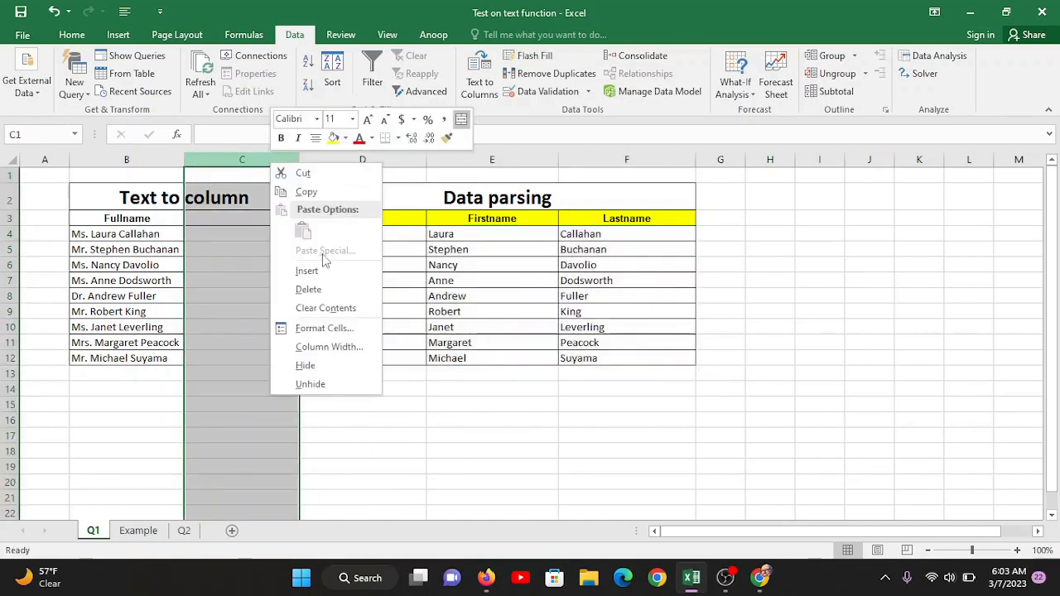
pyautogui.click(328, 288)
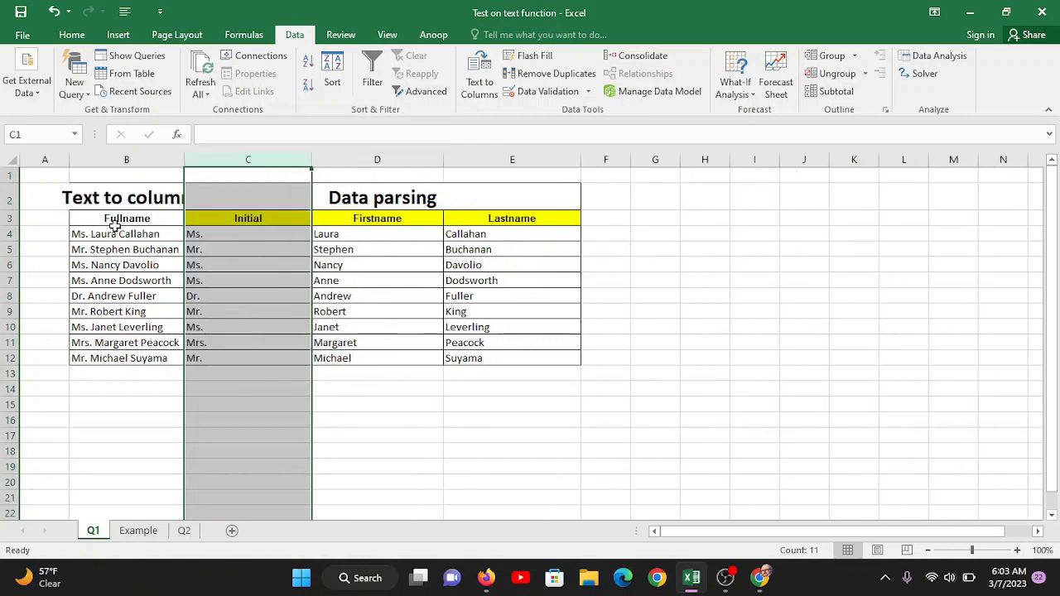
# Step: AutoFit column B so the 'Text to column' title fits
pyautogui.moveTo(120, 207); pyautogui.dragTo(224, 206)
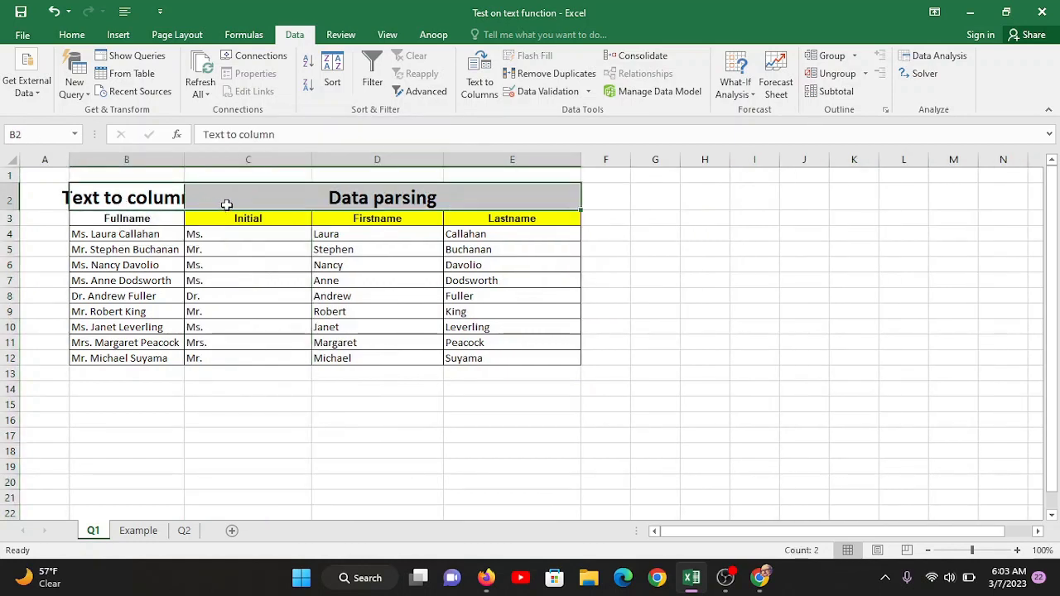
pyautogui.click(173, 199)
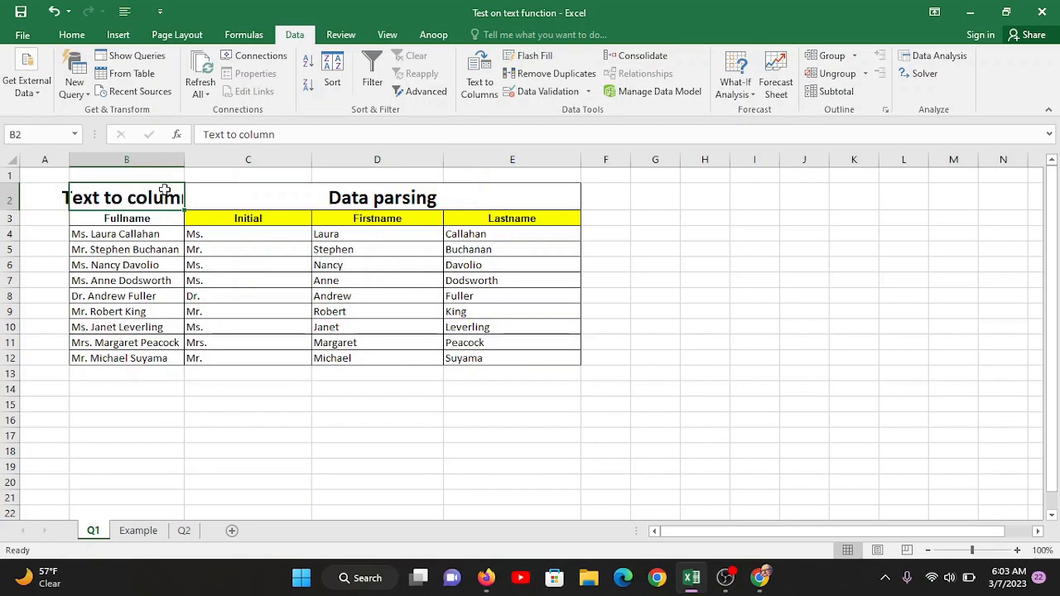
pyautogui.doubleClick(184, 159)
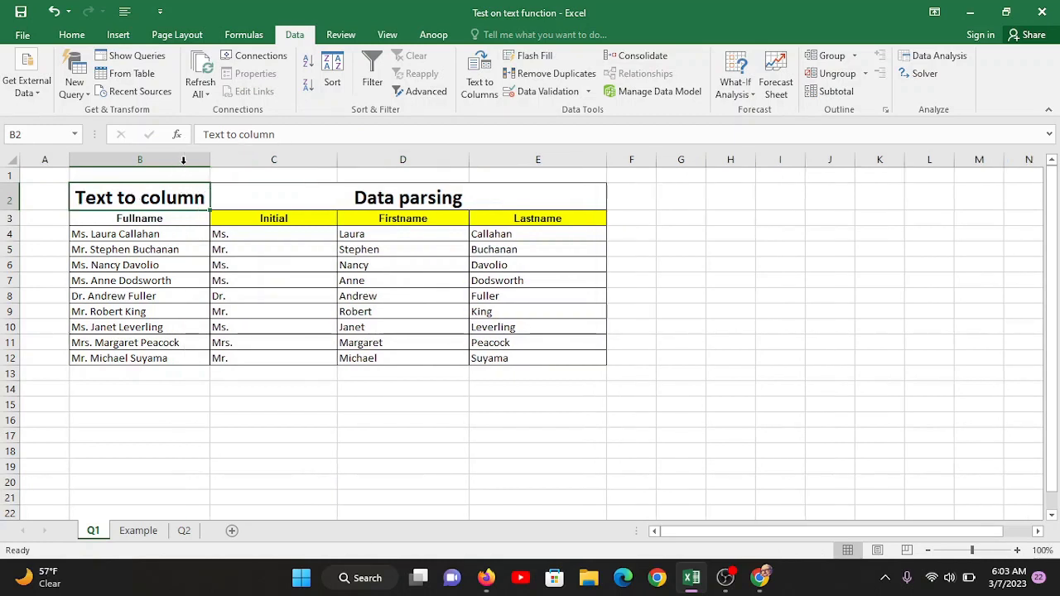
# Step: Select the Initial, Firstname, Lastname and full-name ranges for rows 4–12
pyautogui.click(259, 311)
pyautogui.moveTo(249, 239); pyautogui.dragTo(251, 358)
pyautogui.click(386, 234)
pyautogui.moveTo(387, 234); pyautogui.dragTo(378, 357)
pyautogui.click(510, 236)
pyautogui.moveTo(511, 265); pyautogui.dragTo(508, 359)
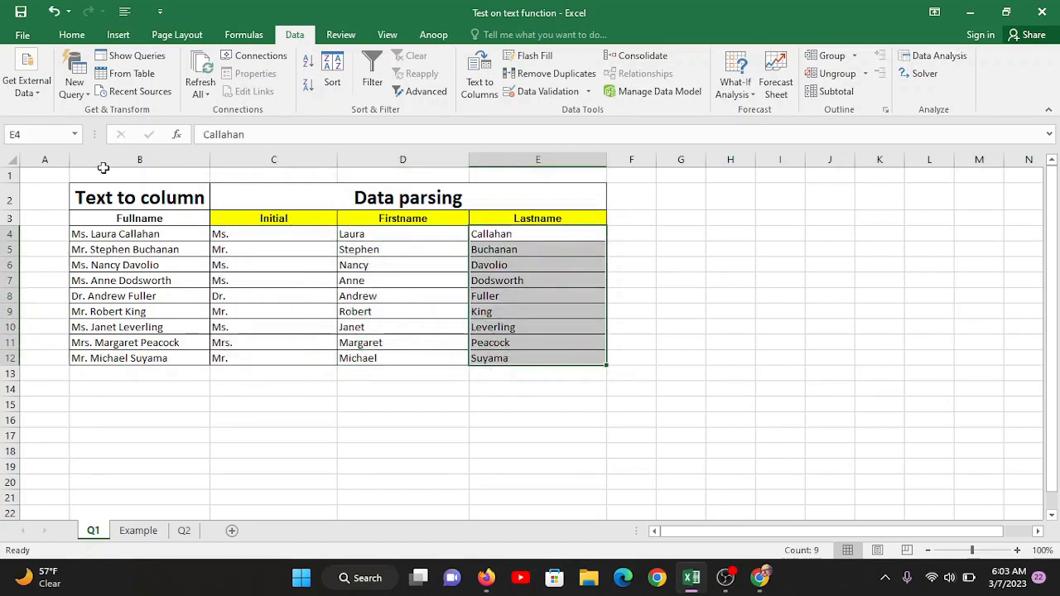
pyautogui.moveTo(132, 235); pyautogui.dragTo(131, 358)
pyautogui.click(72, 34)
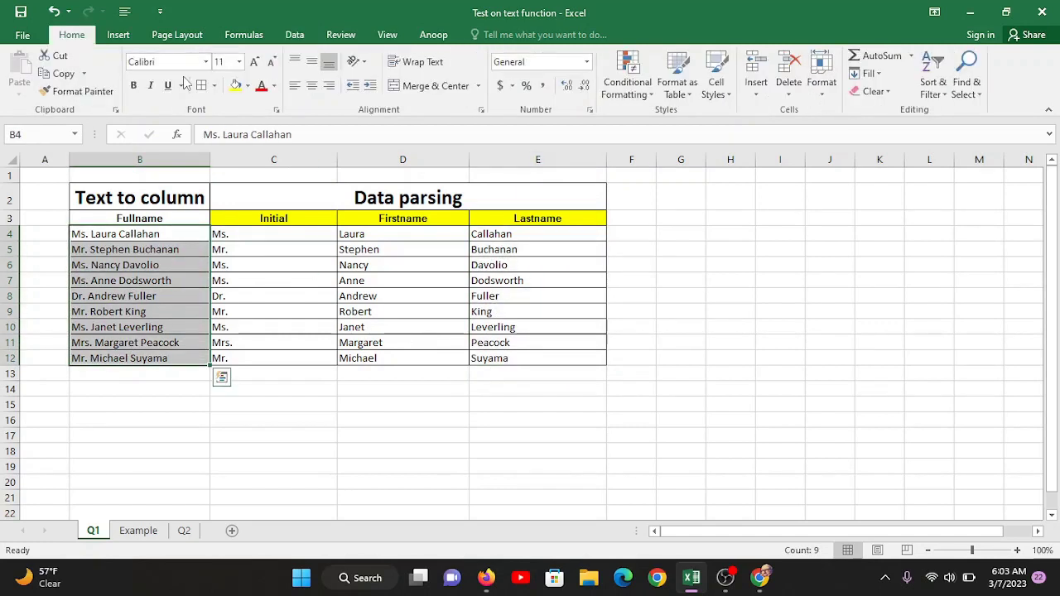
# Step: Fill the full names B4:B12 with a light blue-grey colour
pyautogui.click(246, 85)
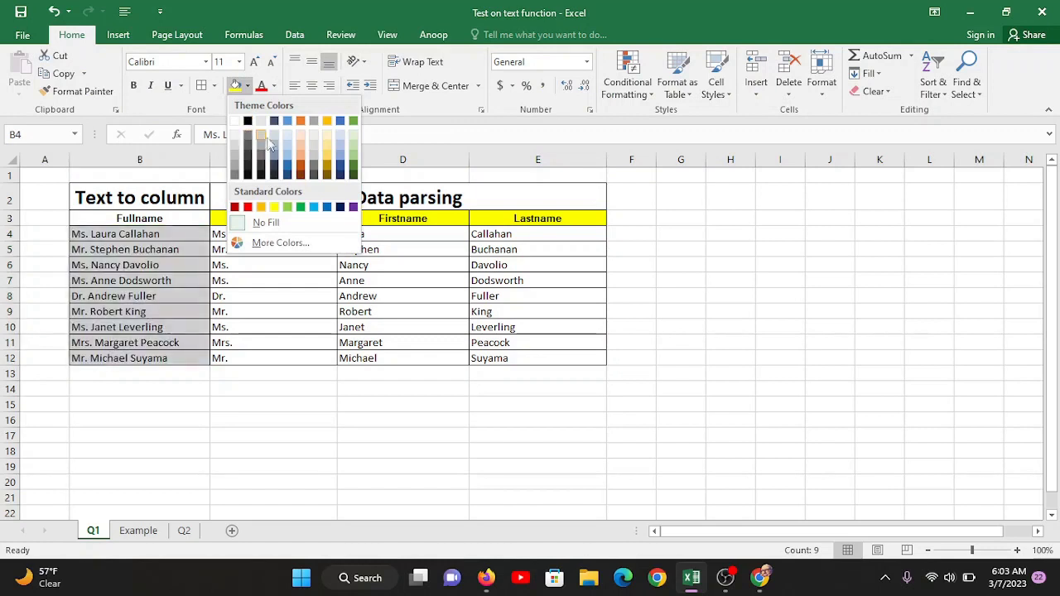
pyautogui.click(274, 137)
pyautogui.click(246, 343)
pyautogui.moveTo(162, 234); pyautogui.dragTo(154, 358)
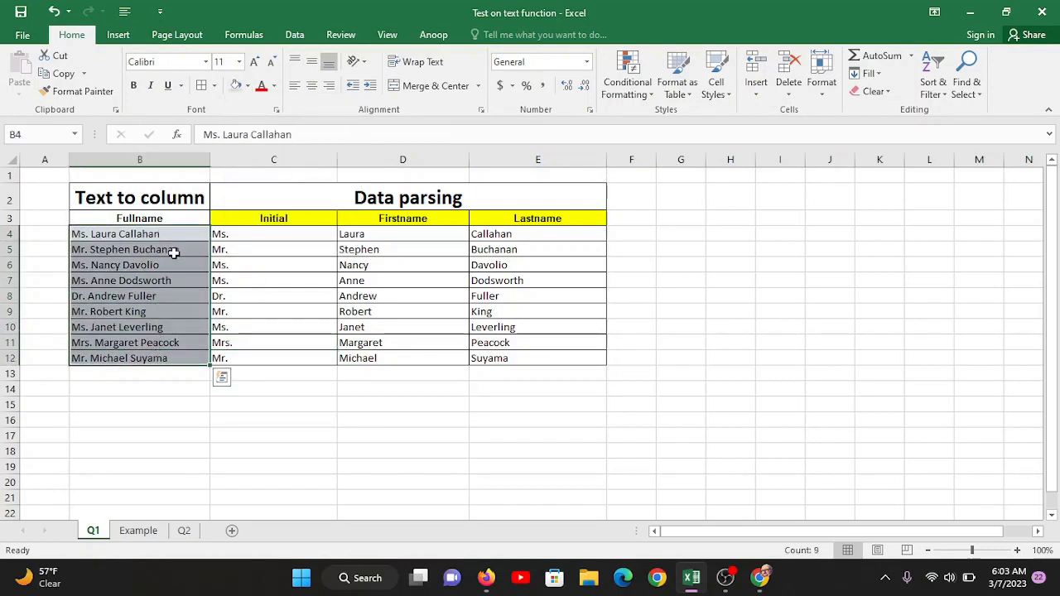
# Step: Insert a new column C and paste a copy of the full names B4:B12 into C4
pyautogui.click(254, 160)
pyautogui.rightClick(258, 164)
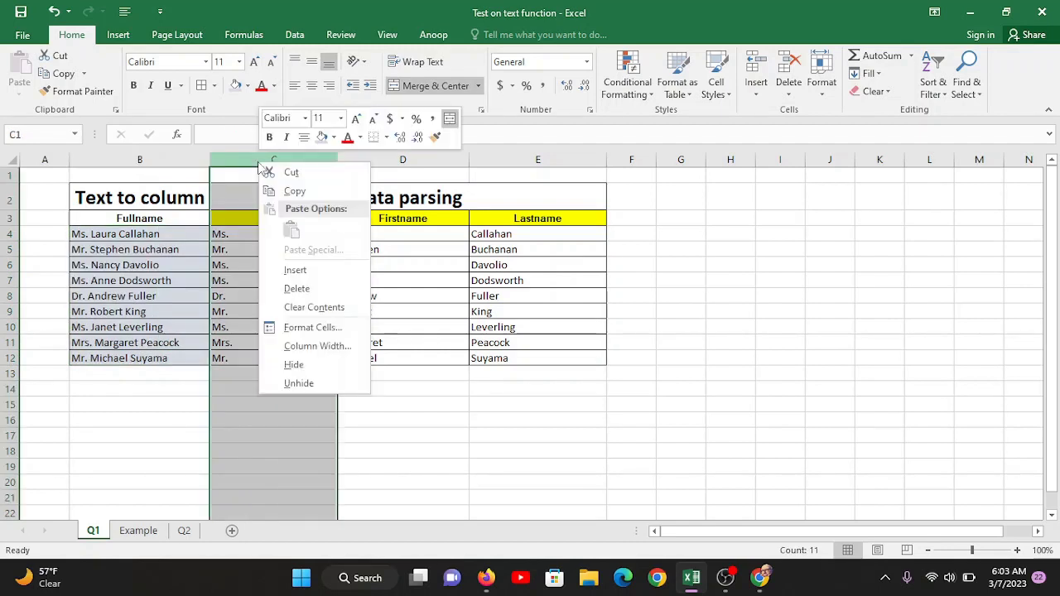
pyautogui.click(323, 270)
pyautogui.moveTo(154, 234); pyautogui.dragTo(151, 358)
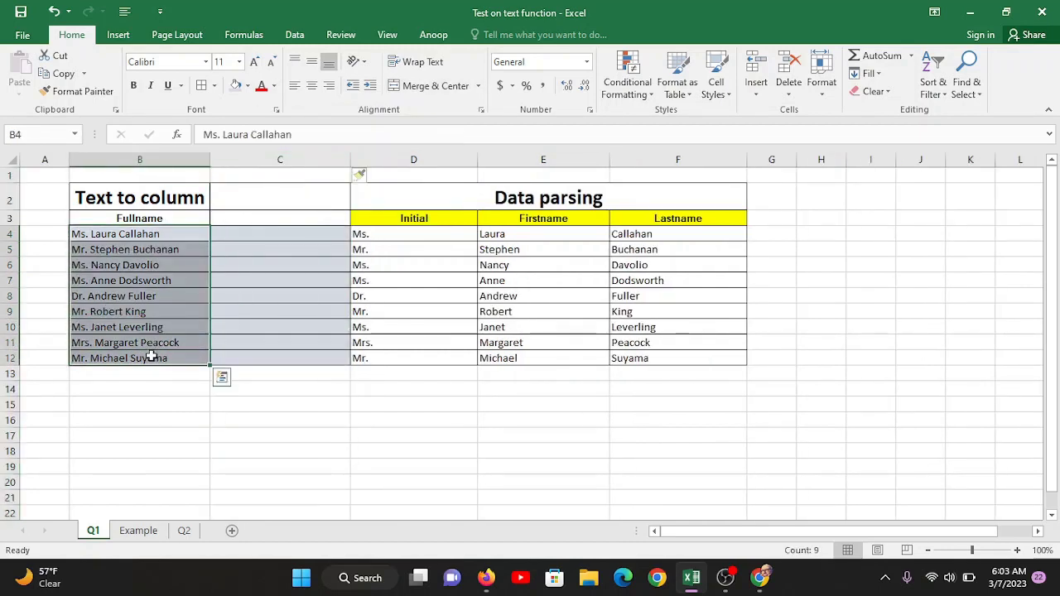
pyautogui.hotkey('ctrl', 'c')
pyautogui.click(245, 232)
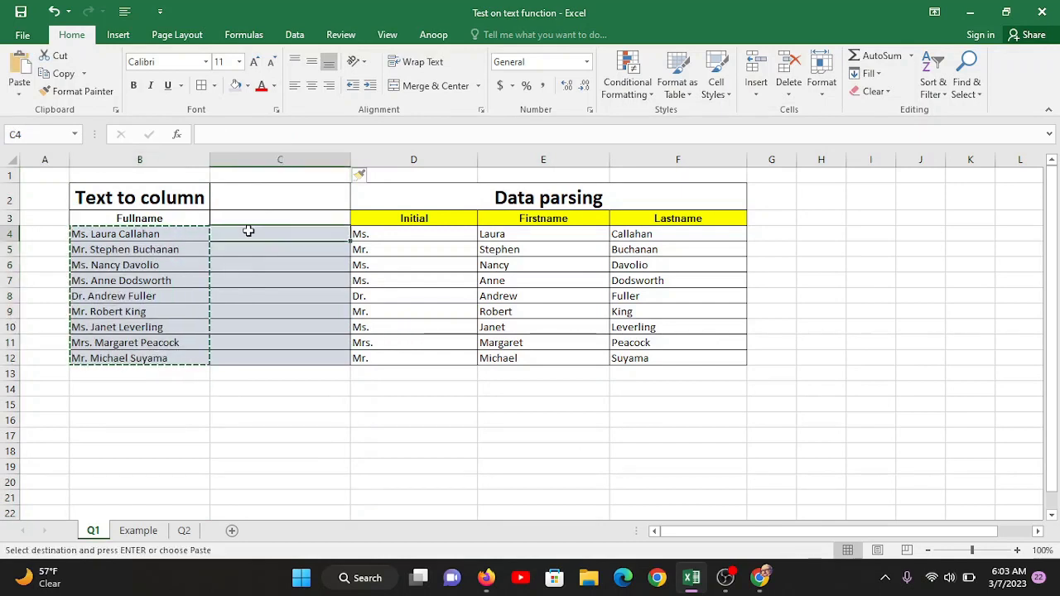
pyautogui.hotkey('ctrl', 'v')
pyautogui.moveTo(295, 232); pyautogui.dragTo(292, 359)
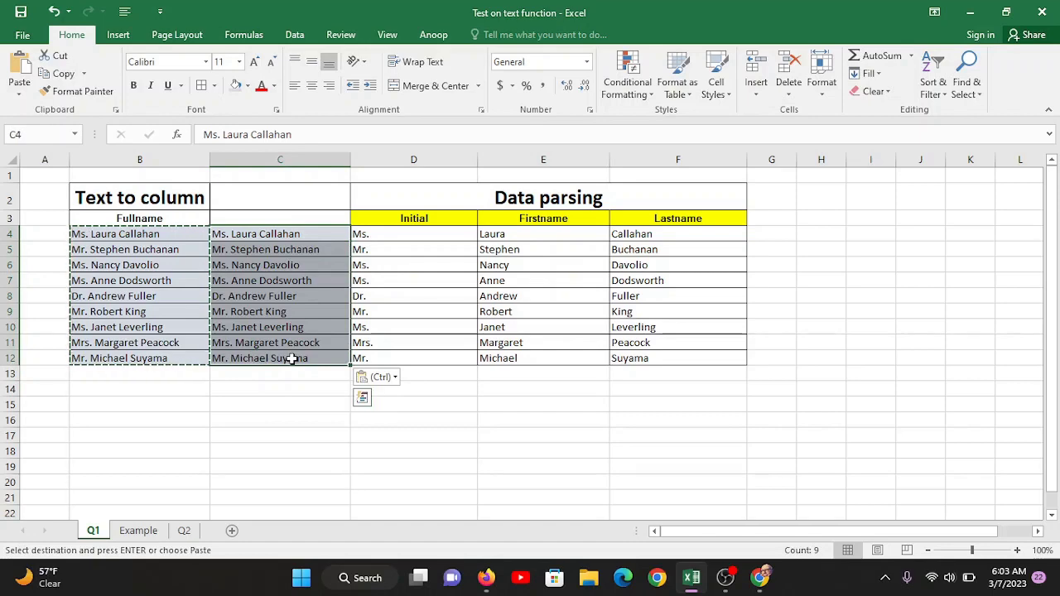
pyautogui.click(294, 34)
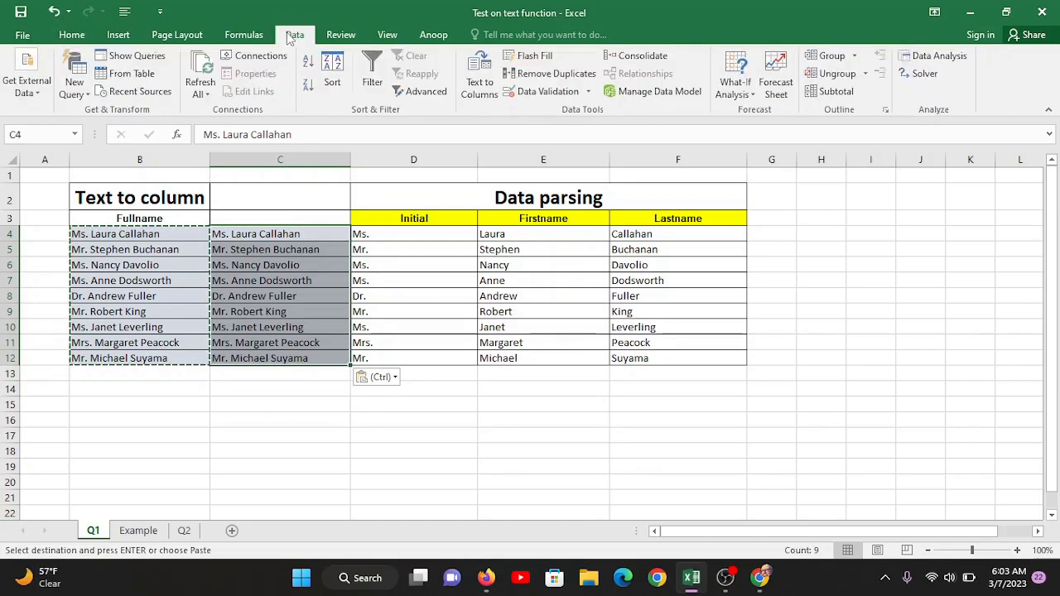
# Step: Step through the Text to Columns wizard for the copied names, then cancel it
pyautogui.click(480, 85)
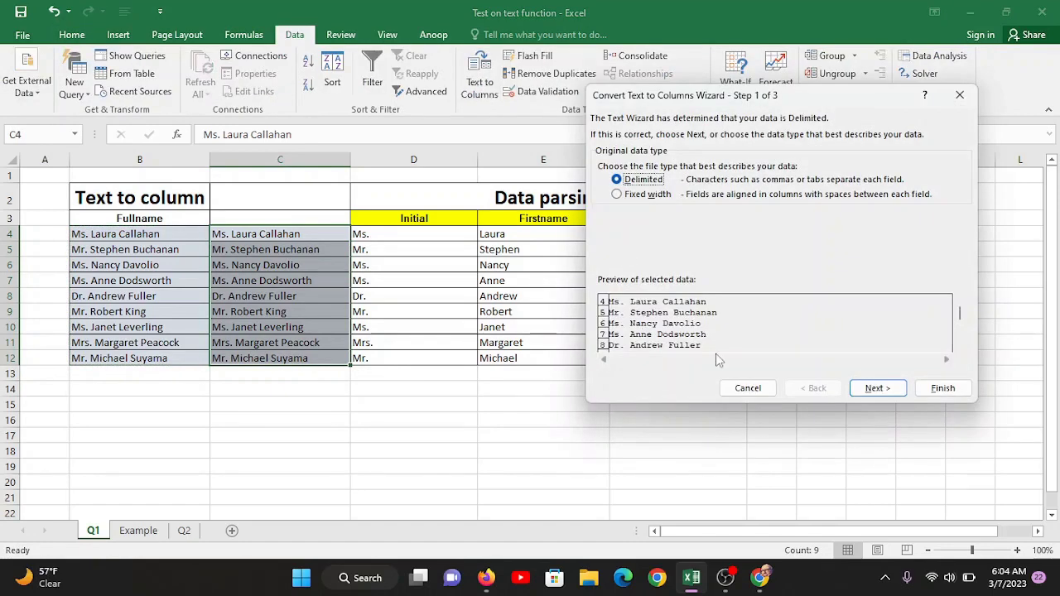
pyautogui.click(877, 388)
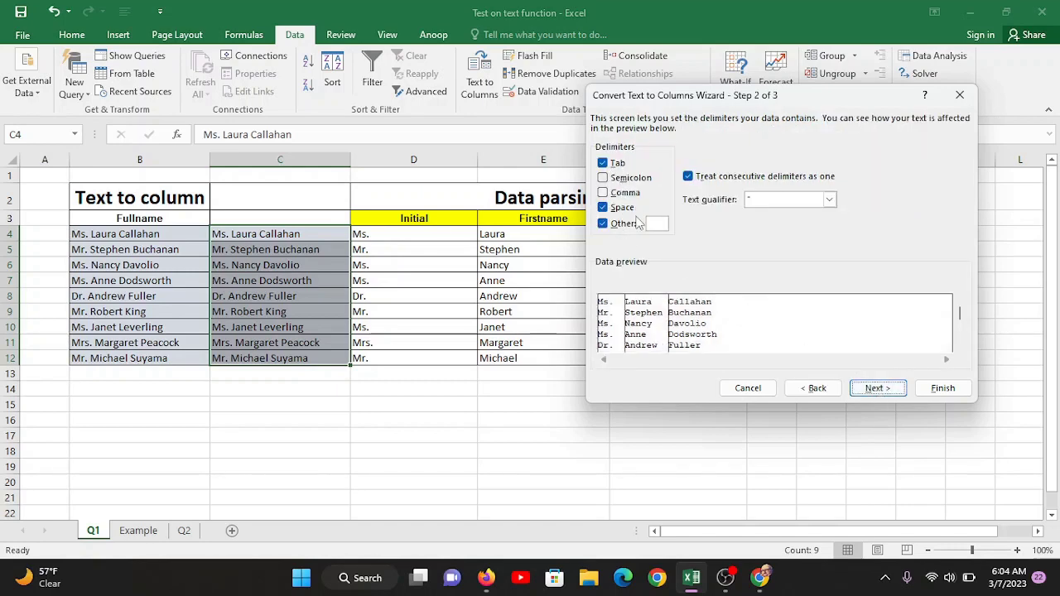
pyautogui.click(876, 387)
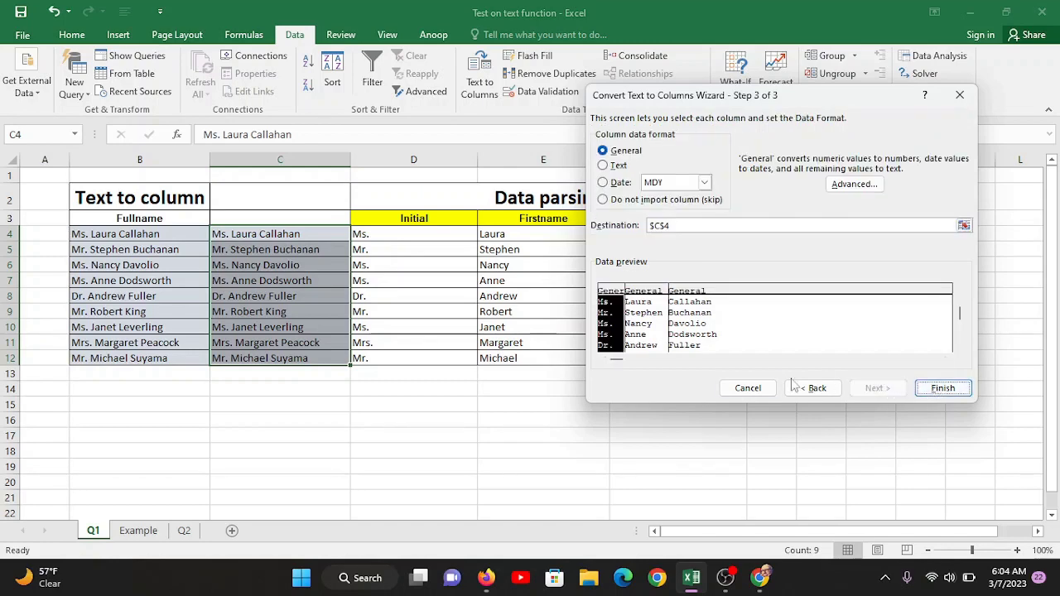
pyautogui.click(745, 387)
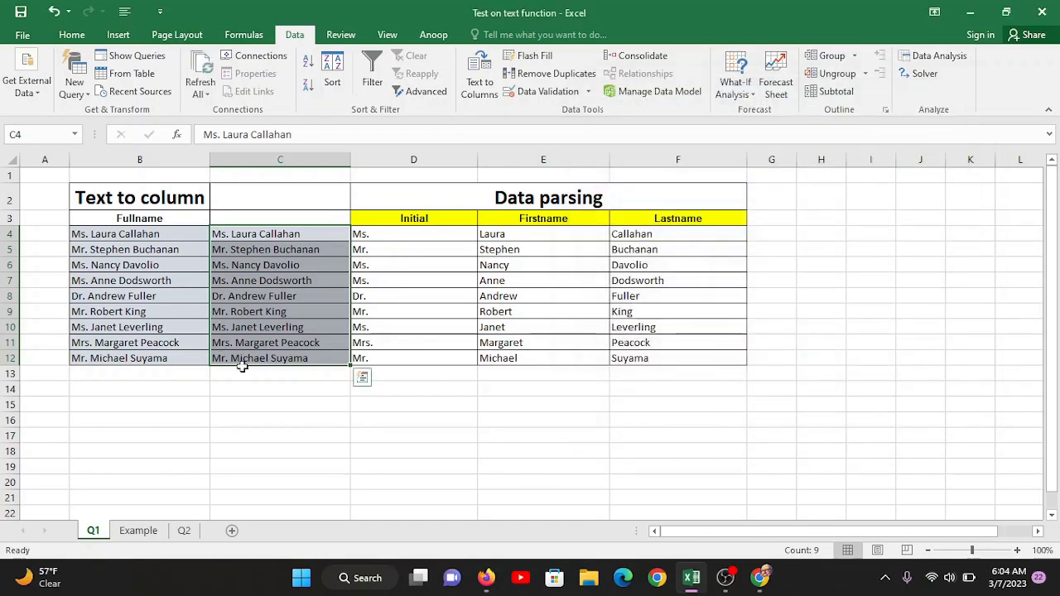
# Step: Delete the duplicated name column C
pyautogui.click(262, 158)
pyautogui.rightClick(263, 164)
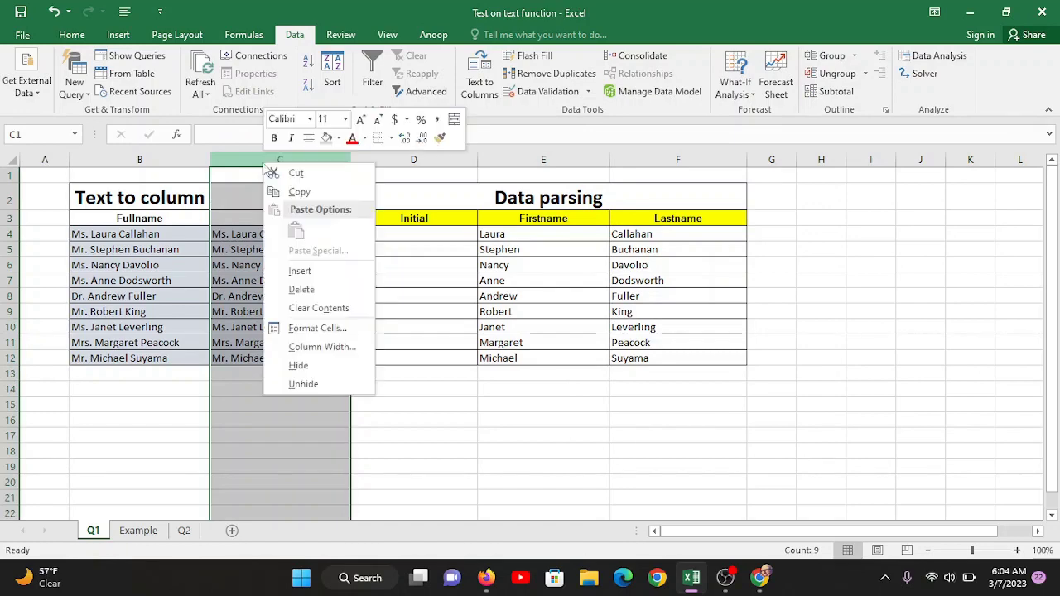
pyautogui.click(317, 287)
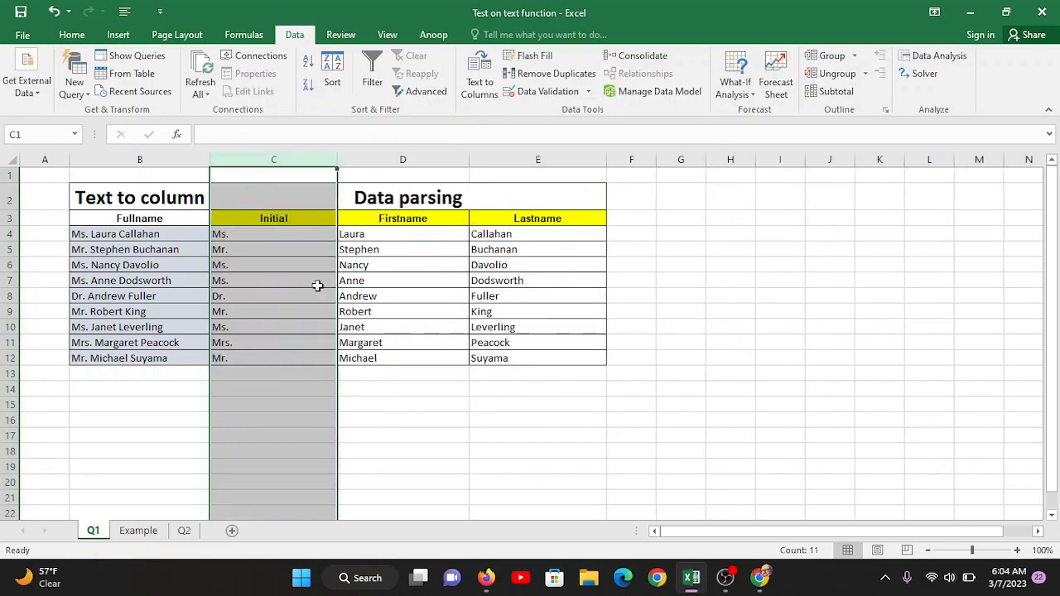
pyautogui.click(185, 406)
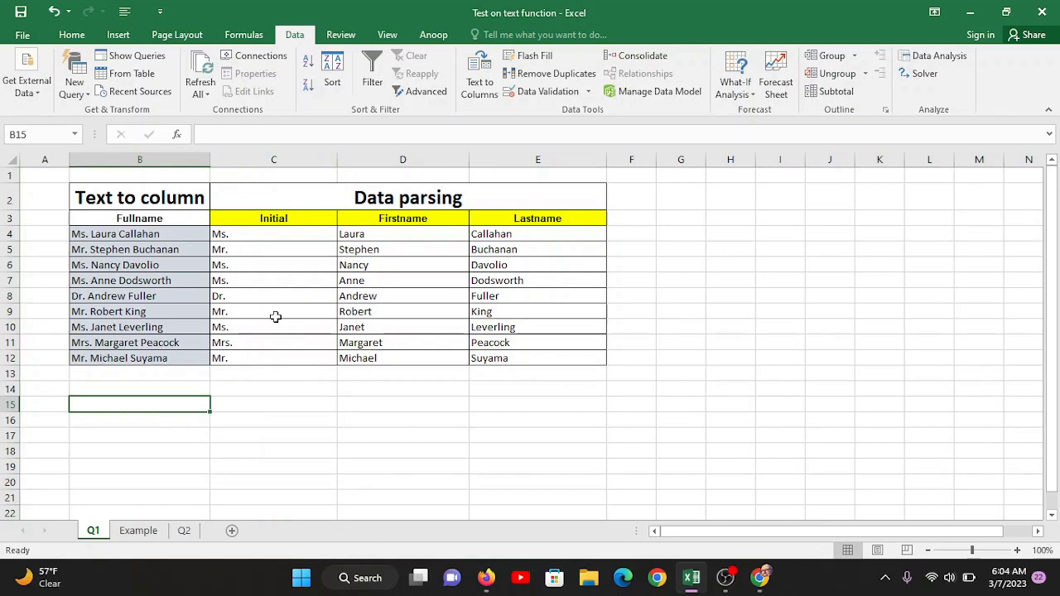
# Step: Enter the label 'Formula' in cell B14 below the table
pyautogui.click(598, 370)
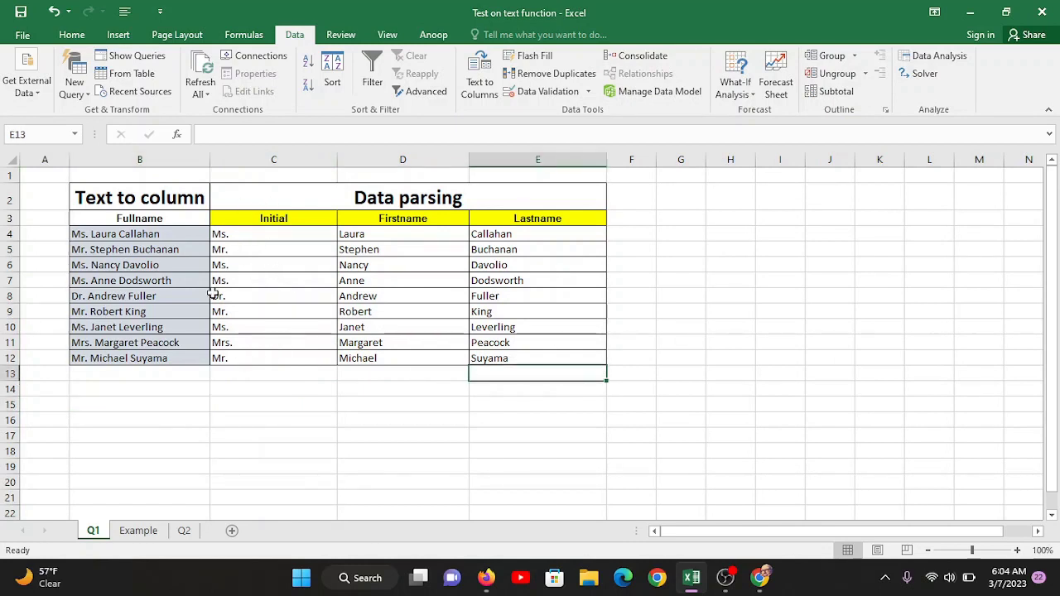
pyautogui.click(166, 196)
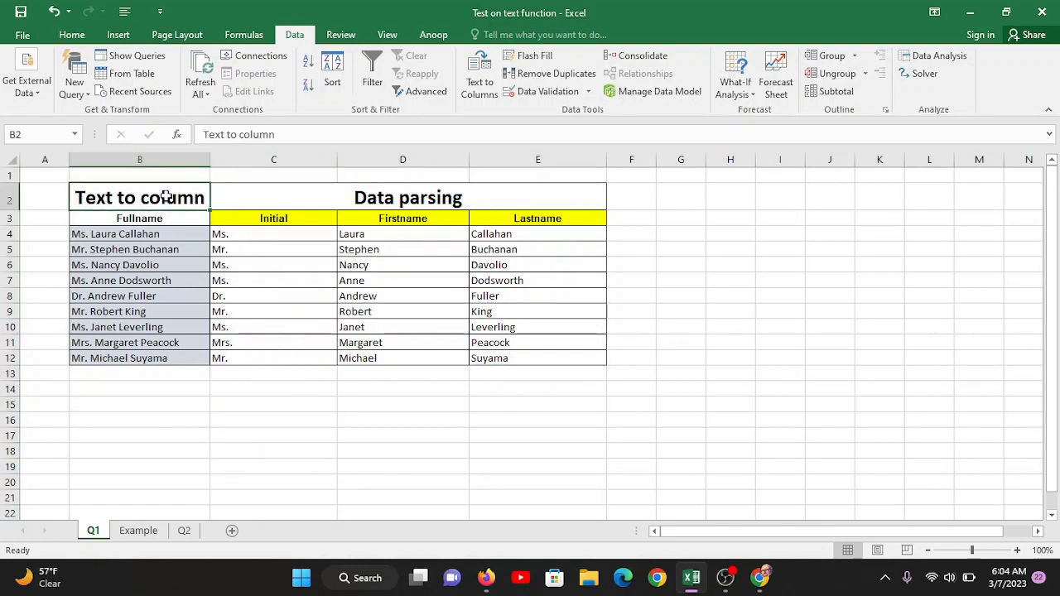
pyautogui.click(335, 199)
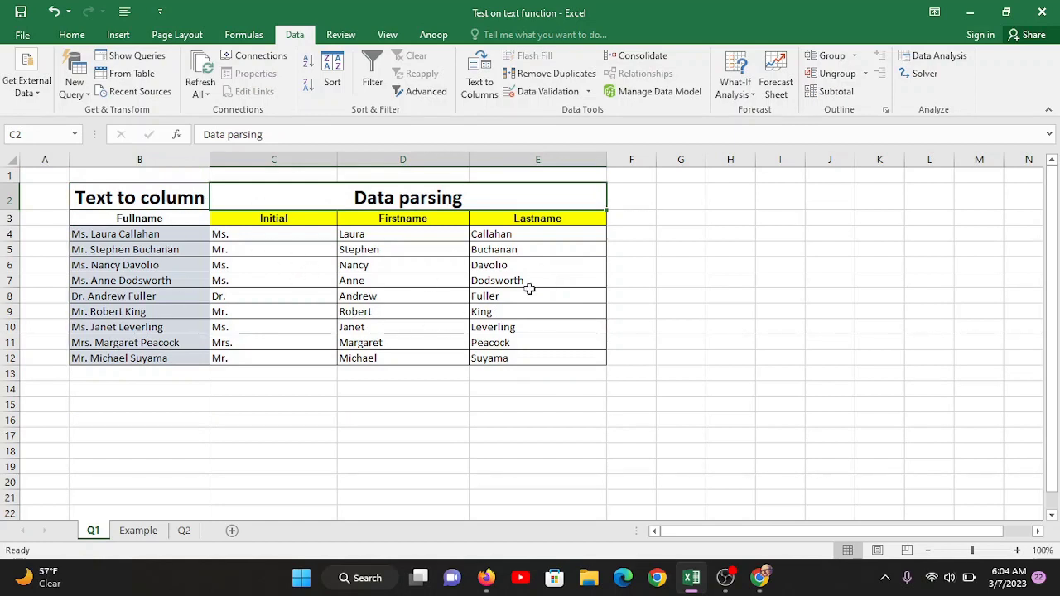
pyautogui.click(186, 389)
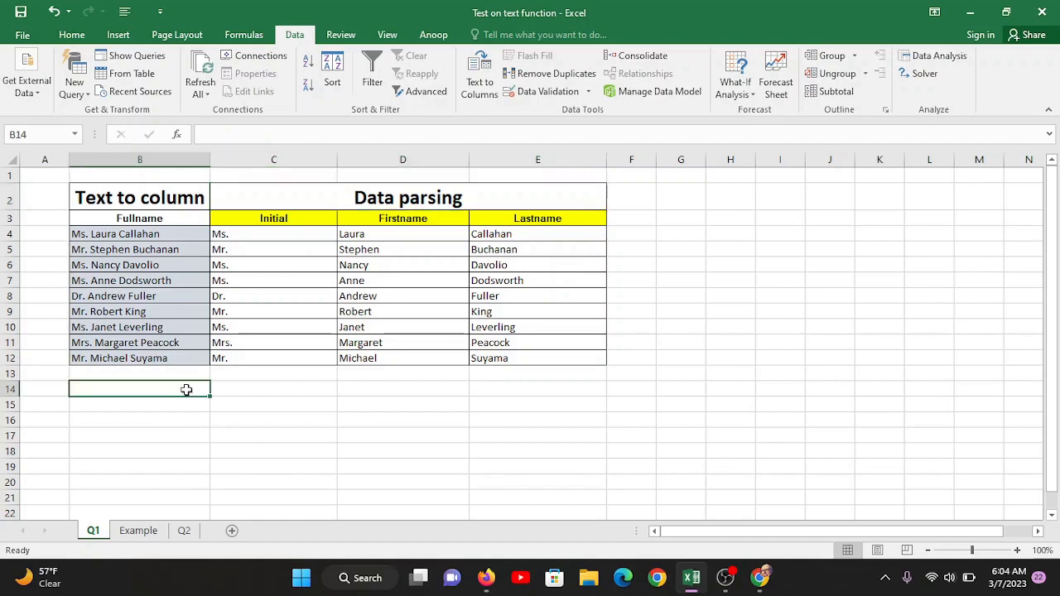
pyautogui.write('Formula')
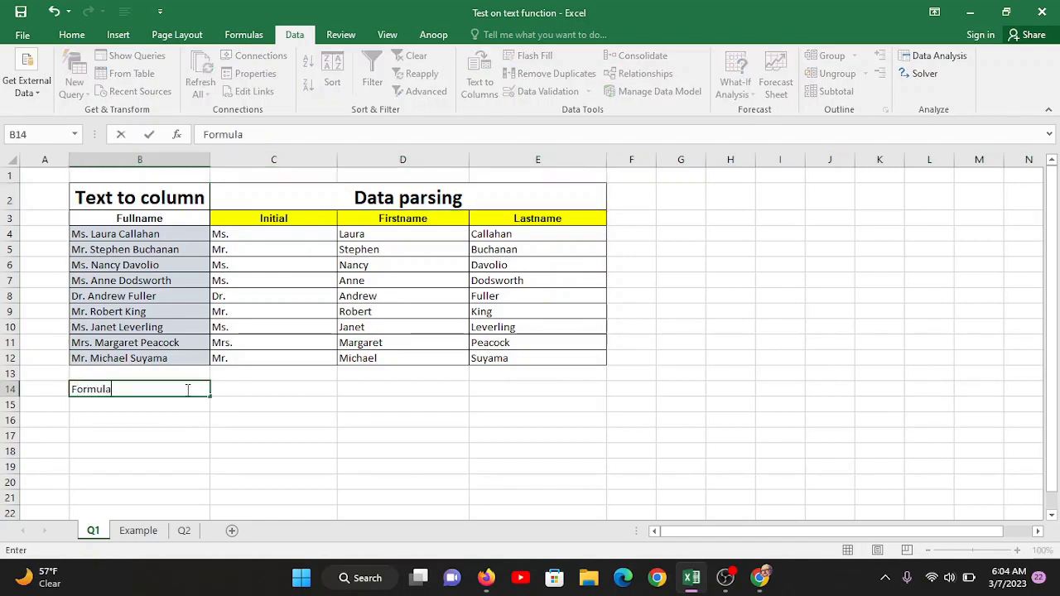
pyautogui.press('Return')
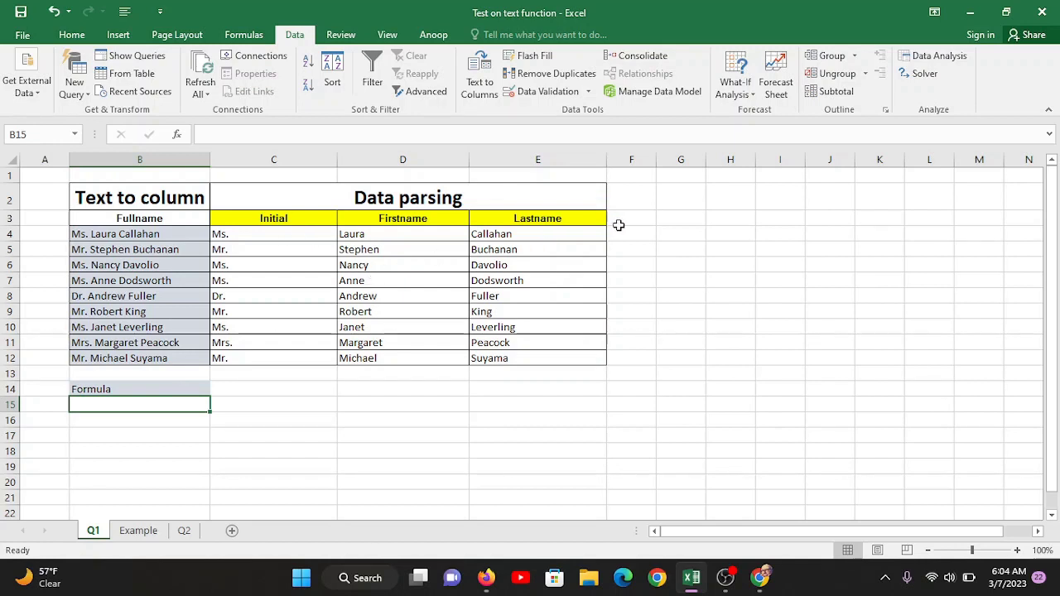
pyautogui.click(643, 236)
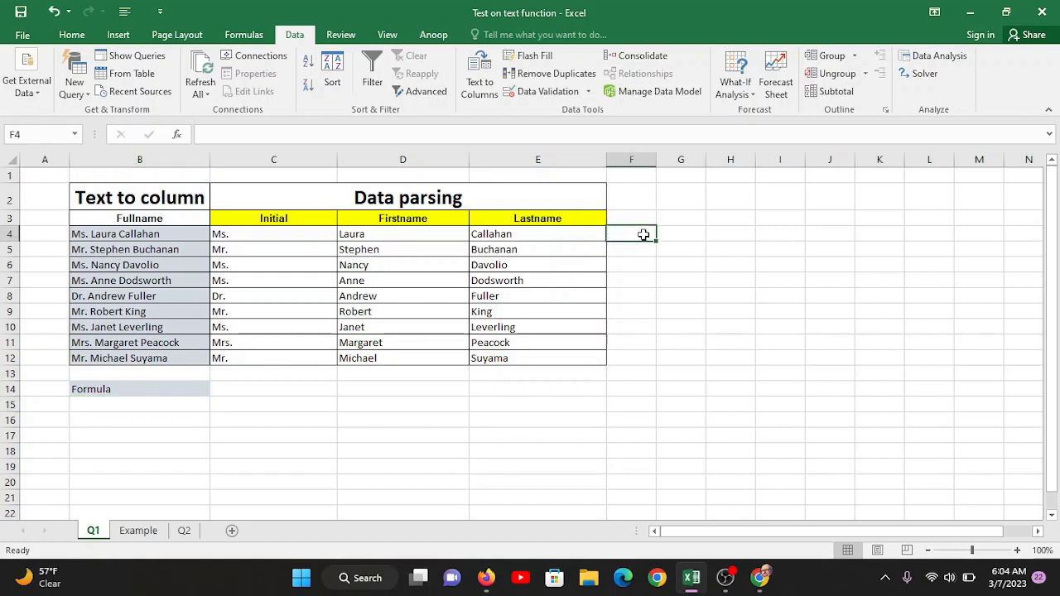
# Step: Enter a REPT formula in F4 repeating Laura from D4 five times
pyautogui.write('=rept(')
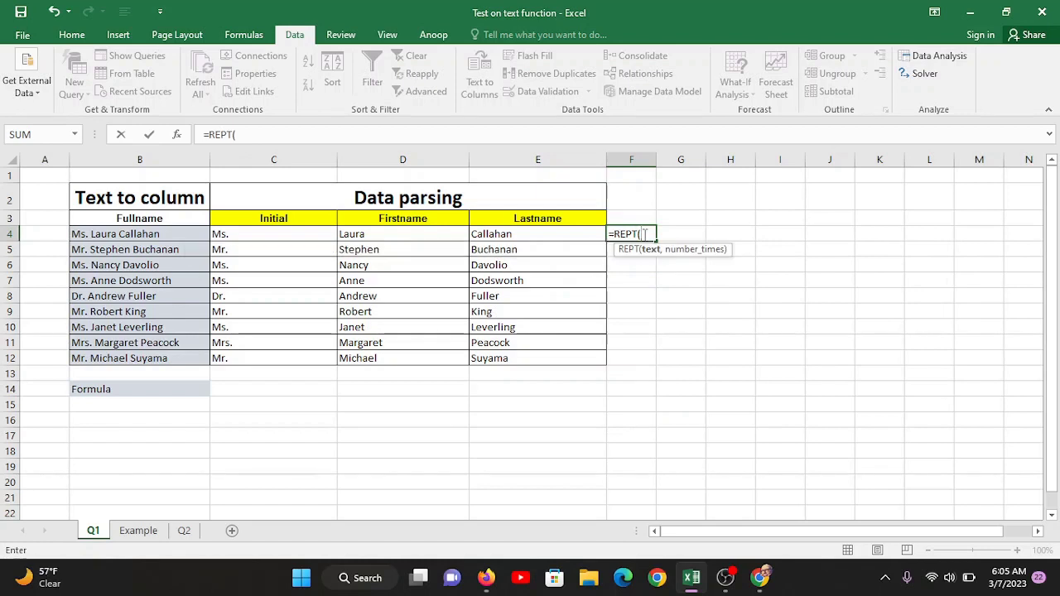
pyautogui.click(369, 236)
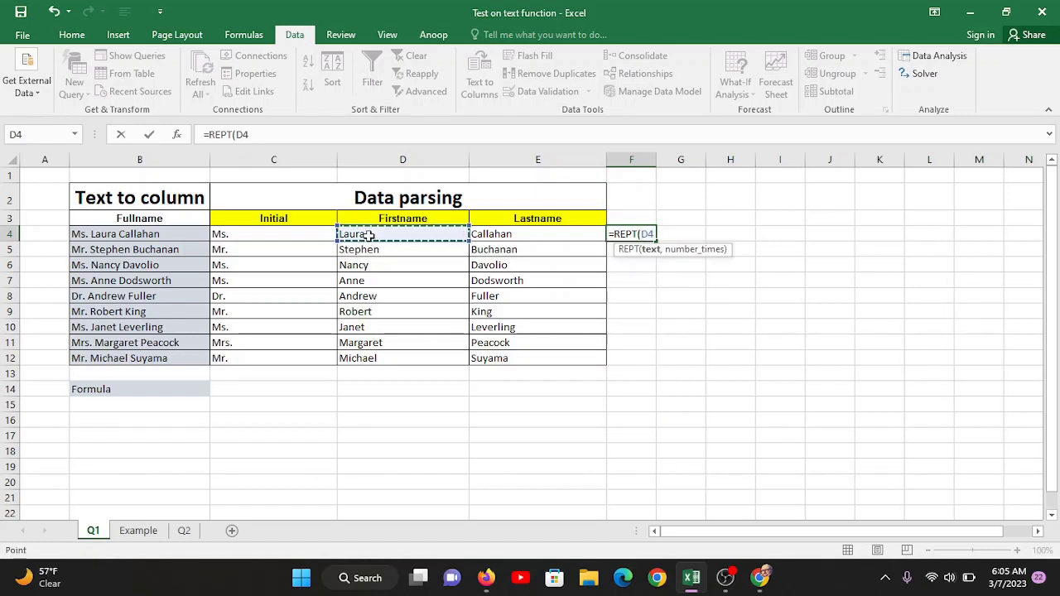
pyautogui.write(',5')
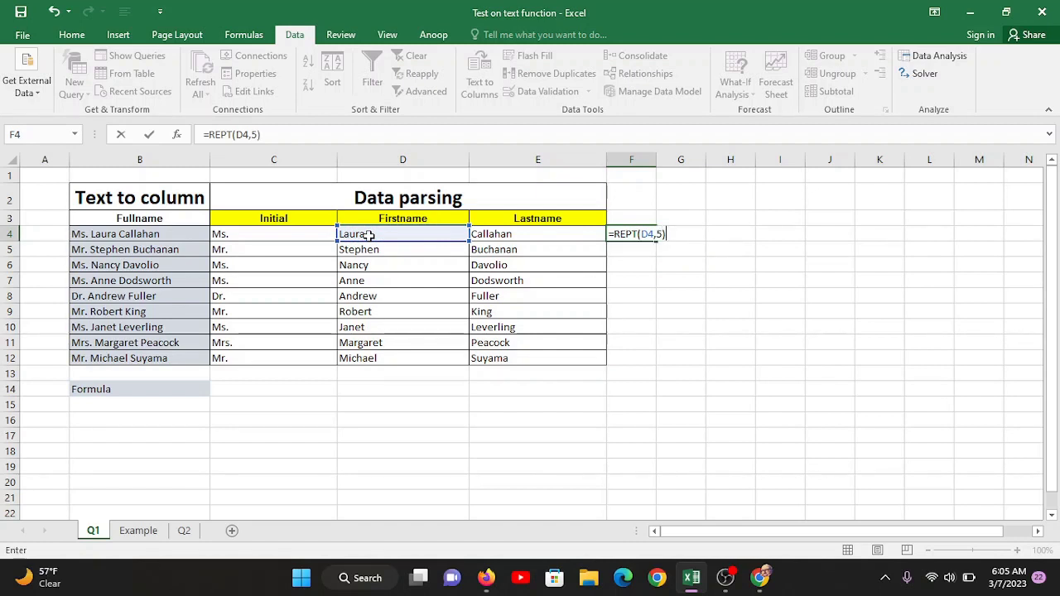
pyautogui.press('Return')
# Step: Widen column F to show the repeated text and begin editing Laura in D4
pyautogui.moveTo(656, 159); pyautogui.dragTo(743, 159)
pyautogui.click(664, 234)
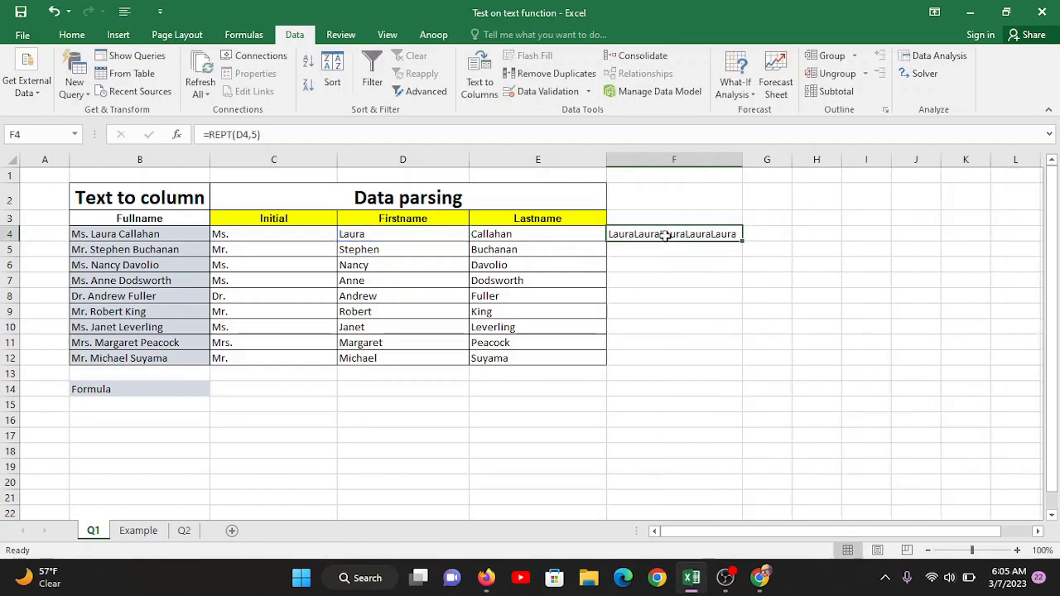
pyautogui.doubleClick(415, 233)
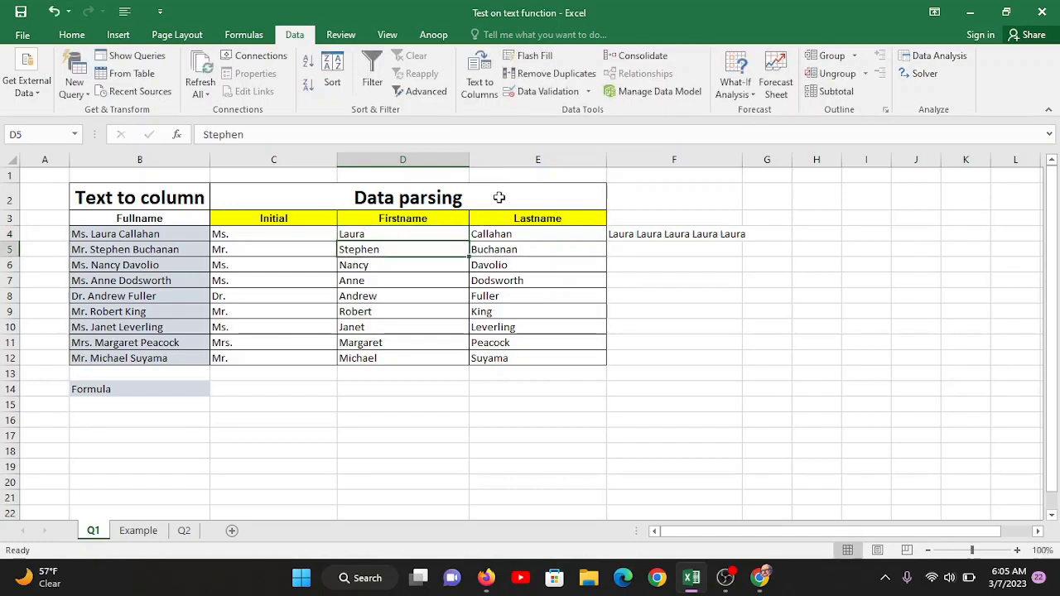
# Step: AutoFit column F to the repeated names in F4
pyautogui.click(673, 235)
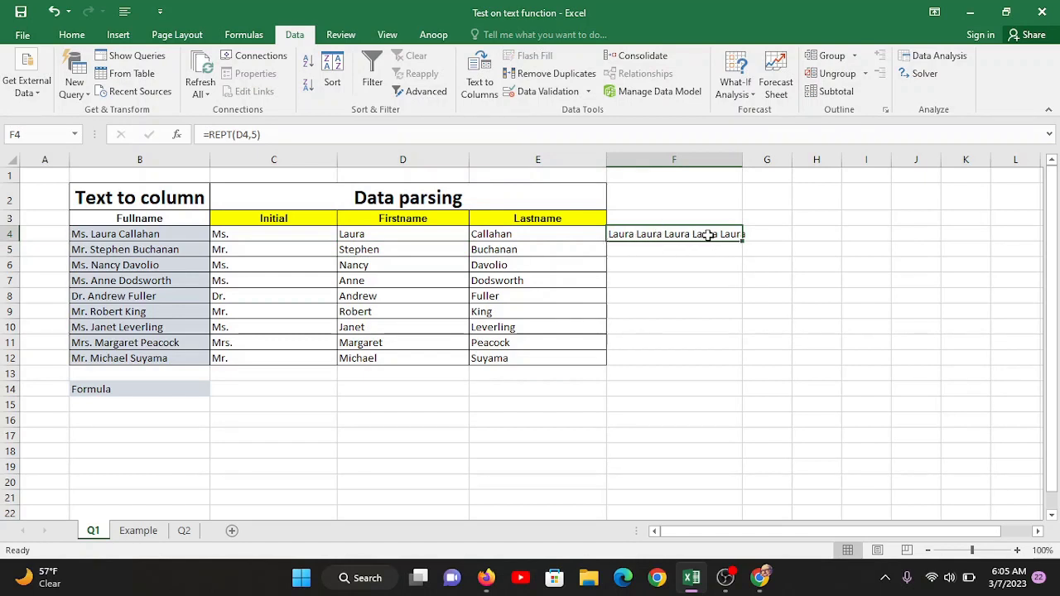
pyautogui.doubleClick(743, 154)
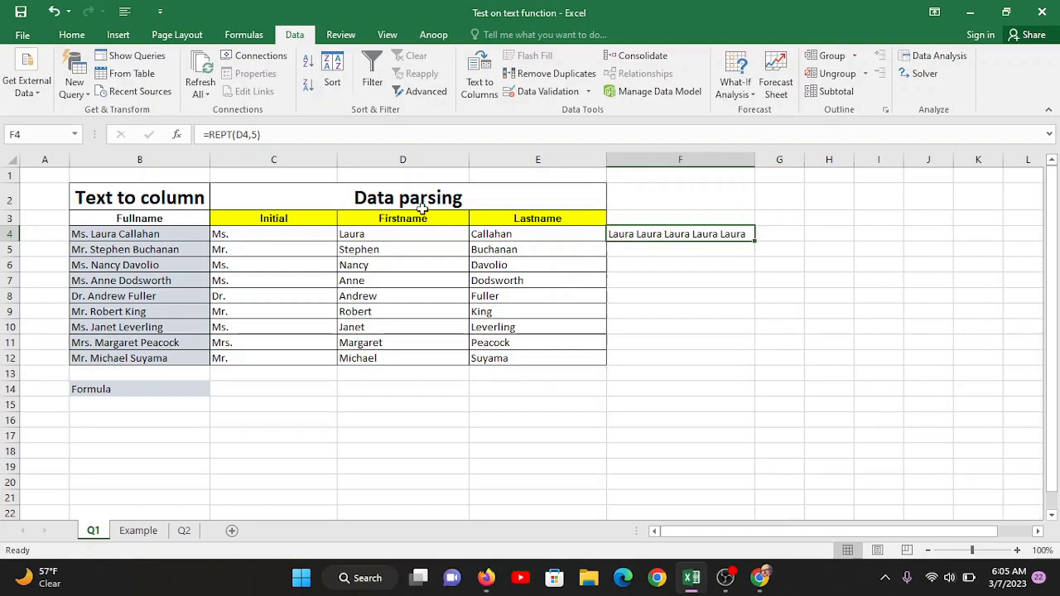
pyautogui.click(777, 235)
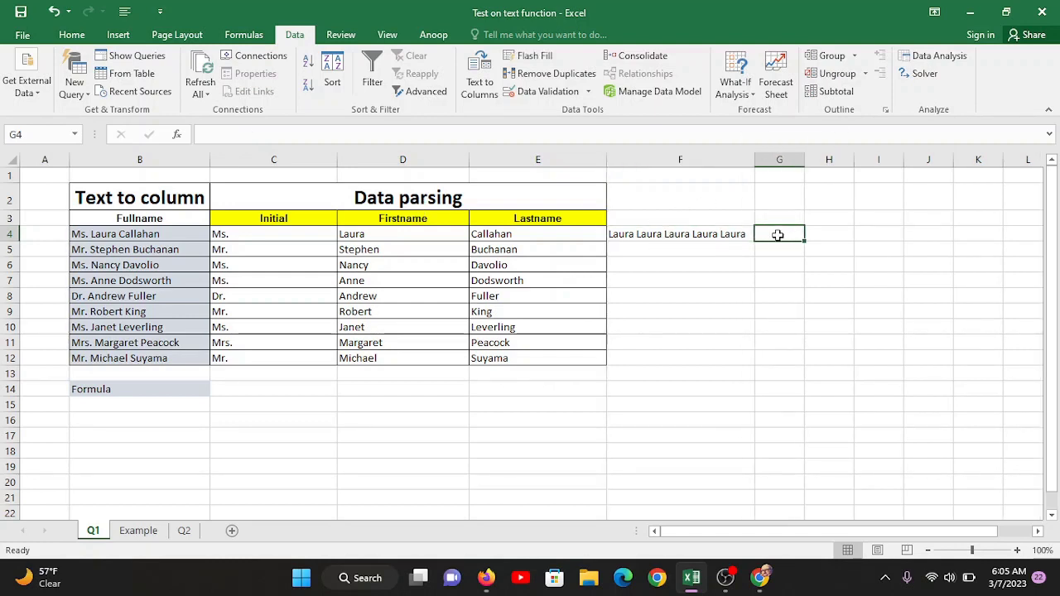
pyautogui.click(735, 233)
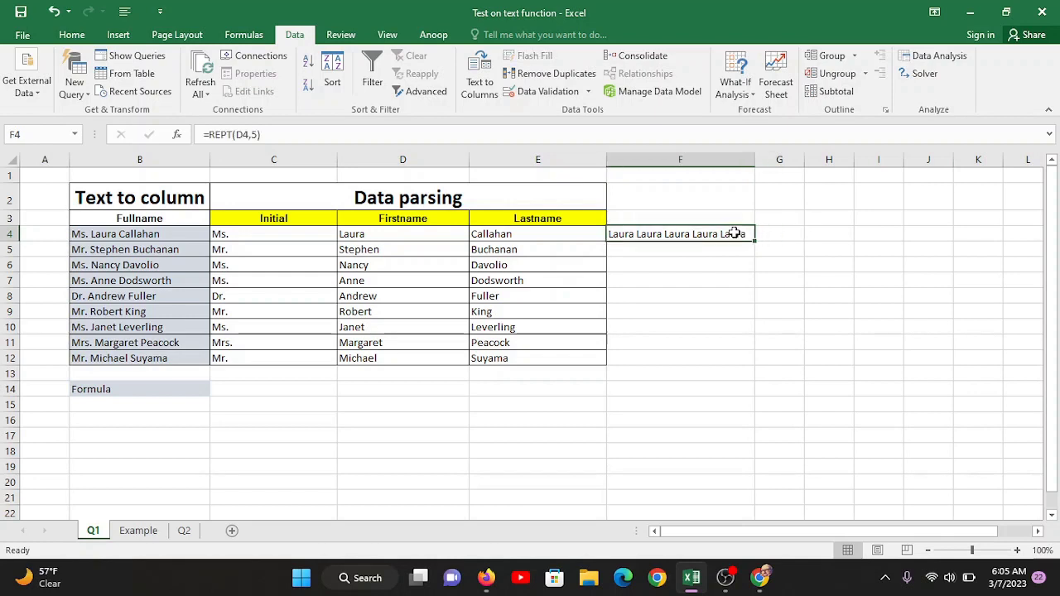
# Step: Add the header 'Name' in F3 and widen column G
pyautogui.click(677, 216)
pyautogui.write('Name')
pyautogui.click(688, 265)
pyautogui.click(688, 236)
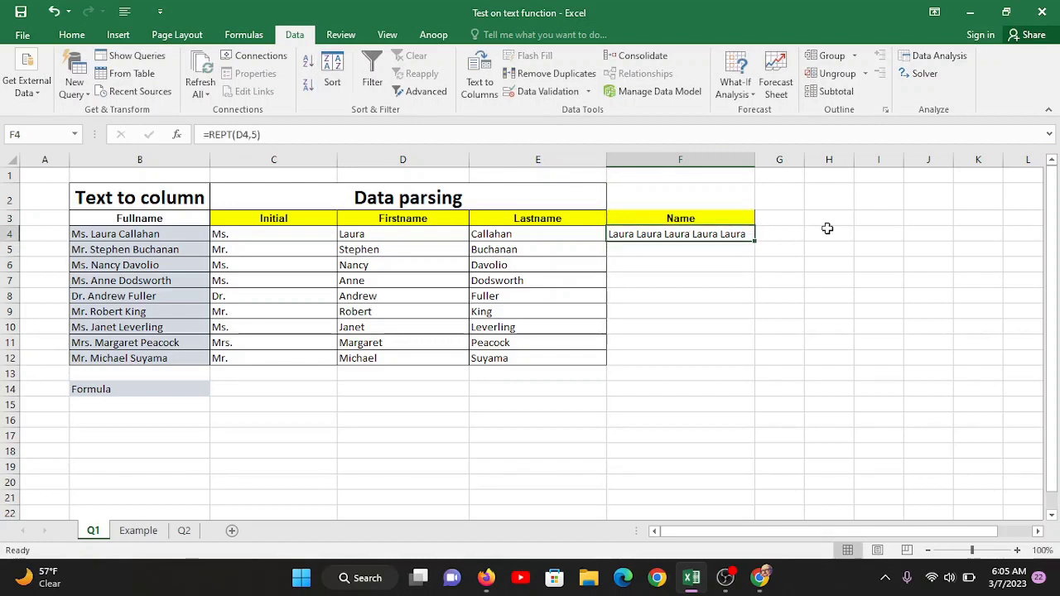
pyautogui.moveTo(804, 157); pyautogui.dragTo(848, 199)
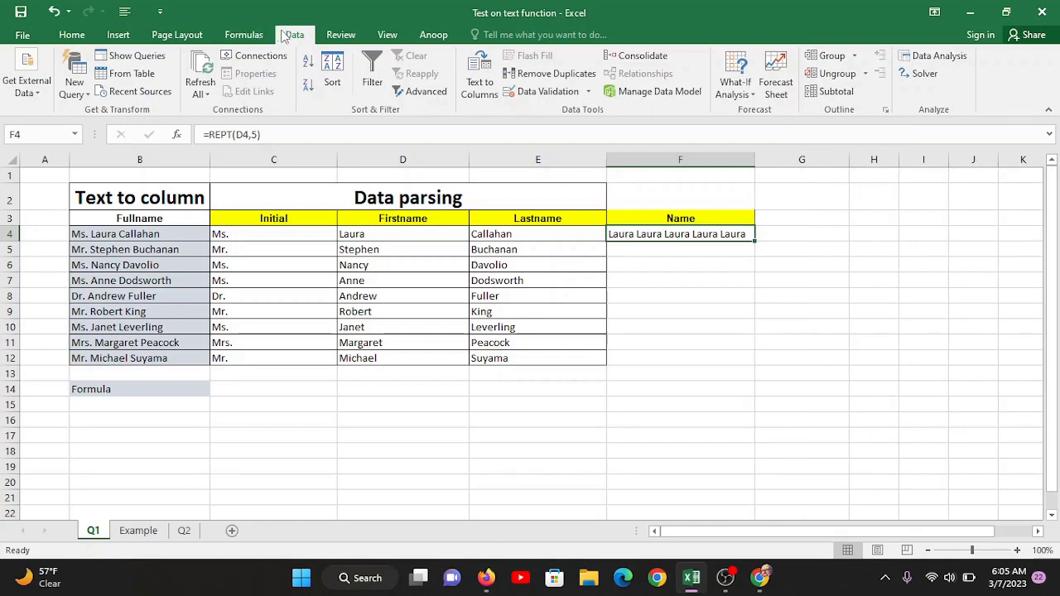
pyautogui.click(481, 91)
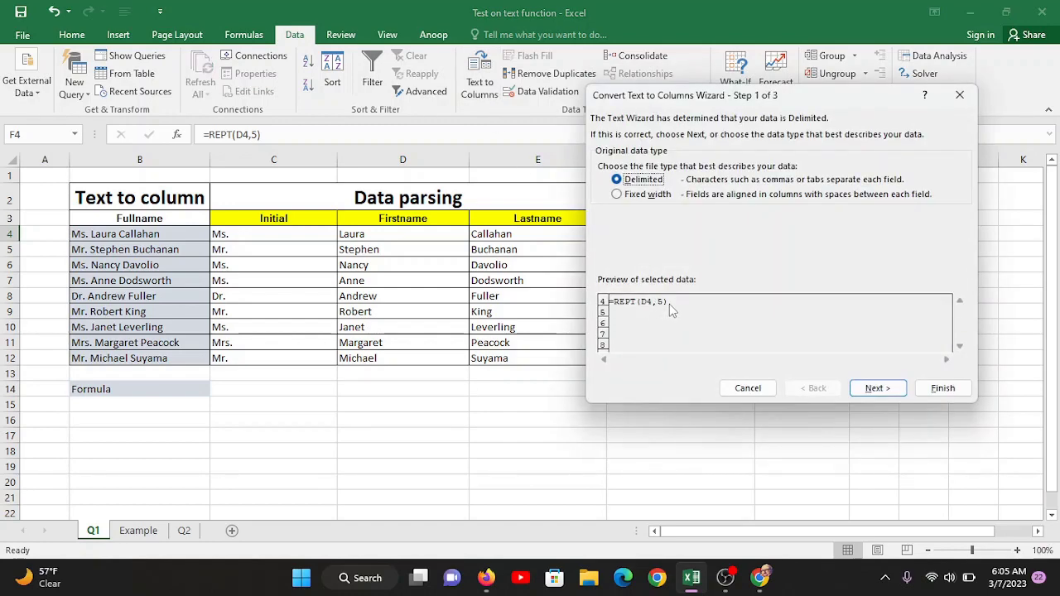
pyautogui.click(875, 388)
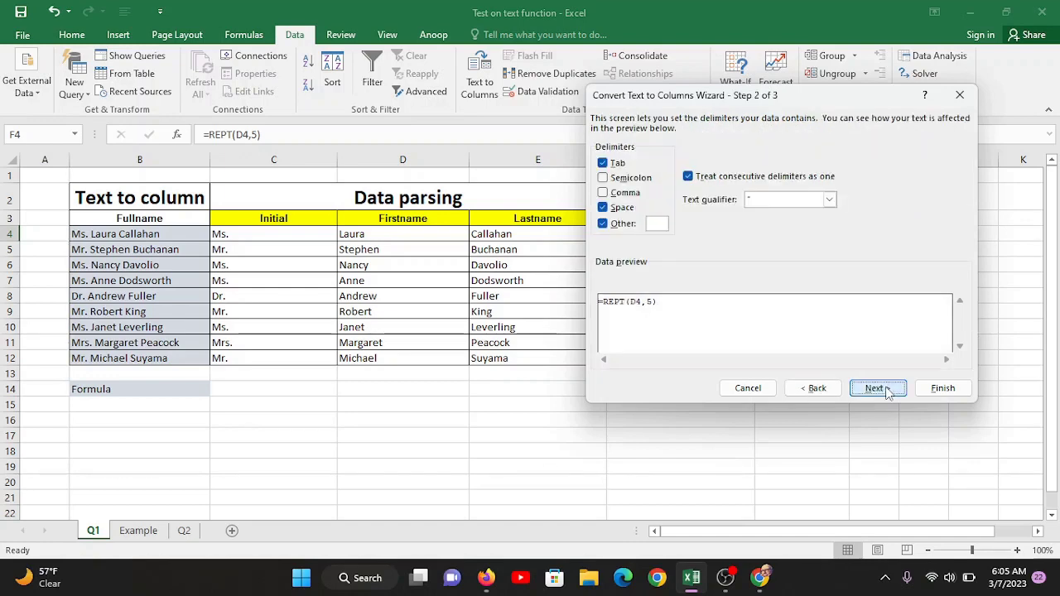
pyautogui.click(875, 389)
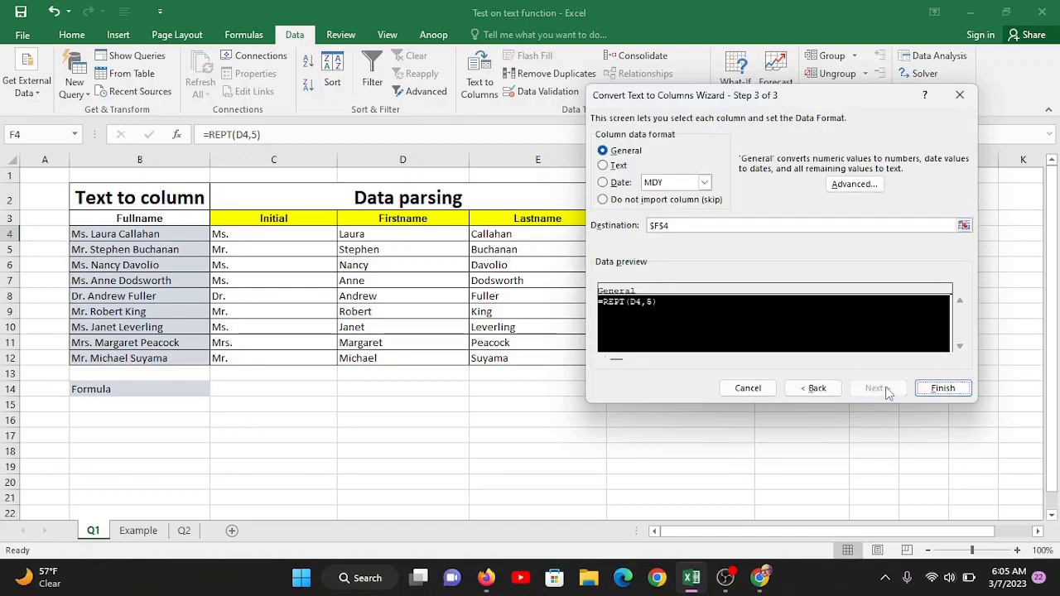
pyautogui.click(941, 389)
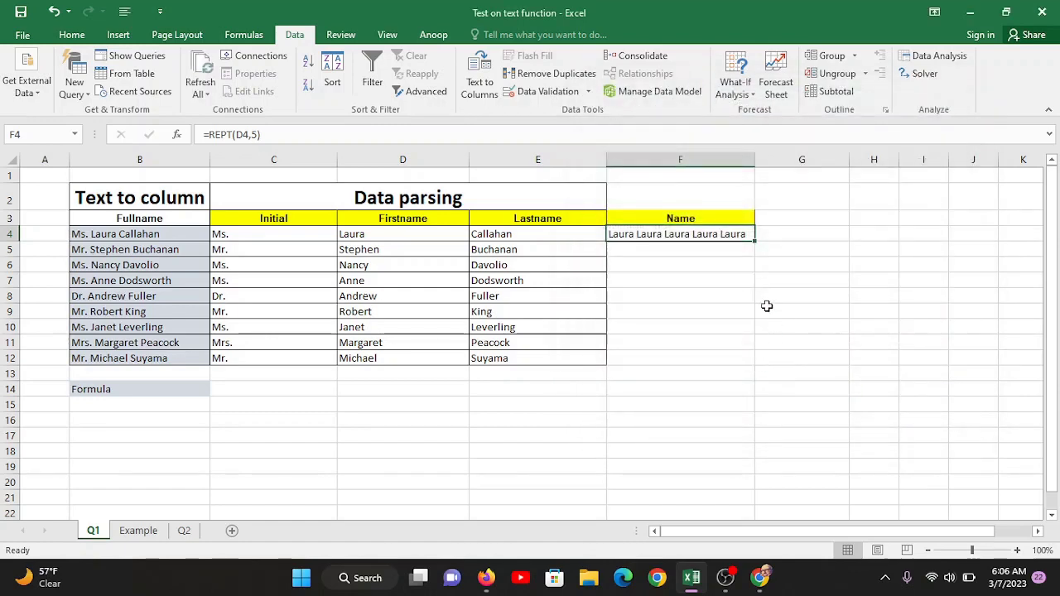
pyautogui.doubleClick(704, 234)
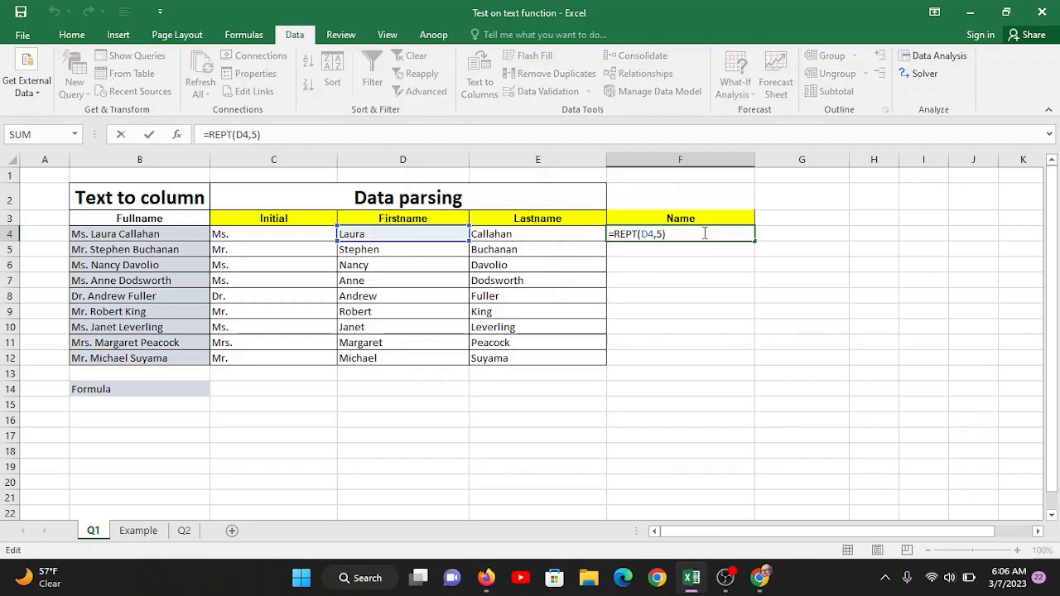
# Step: Copy F4 and paste it into F5 as values only
pyautogui.click(738, 322)
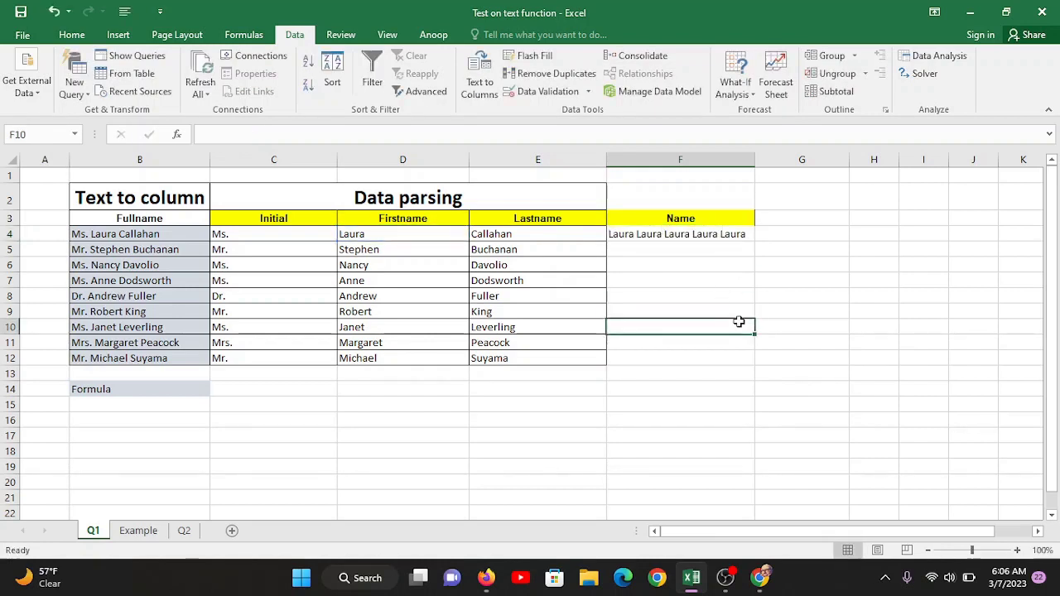
pyautogui.click(710, 235)
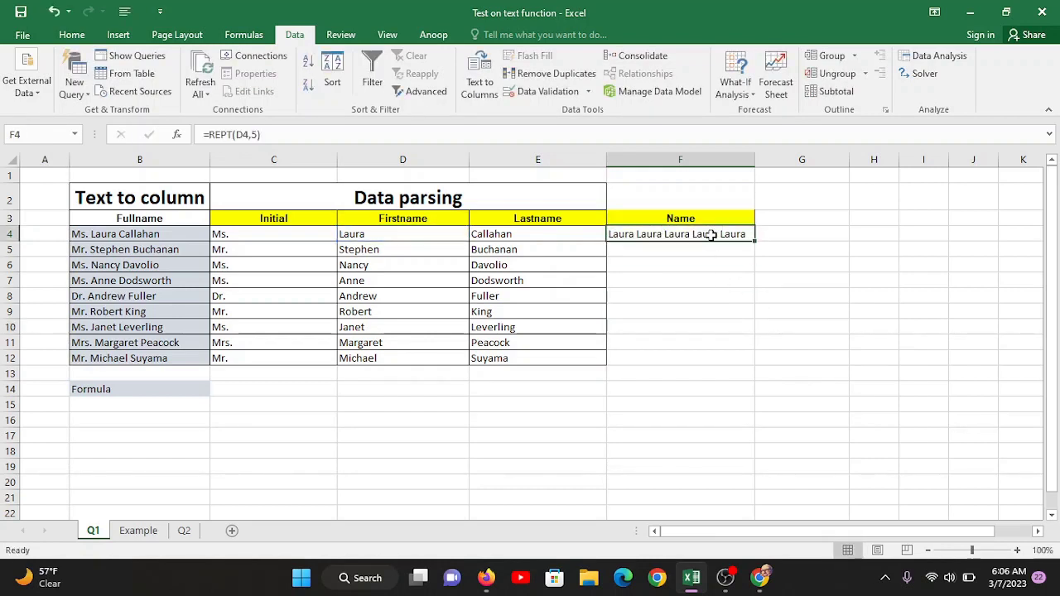
pyautogui.hotkey('ctrl', 'c')
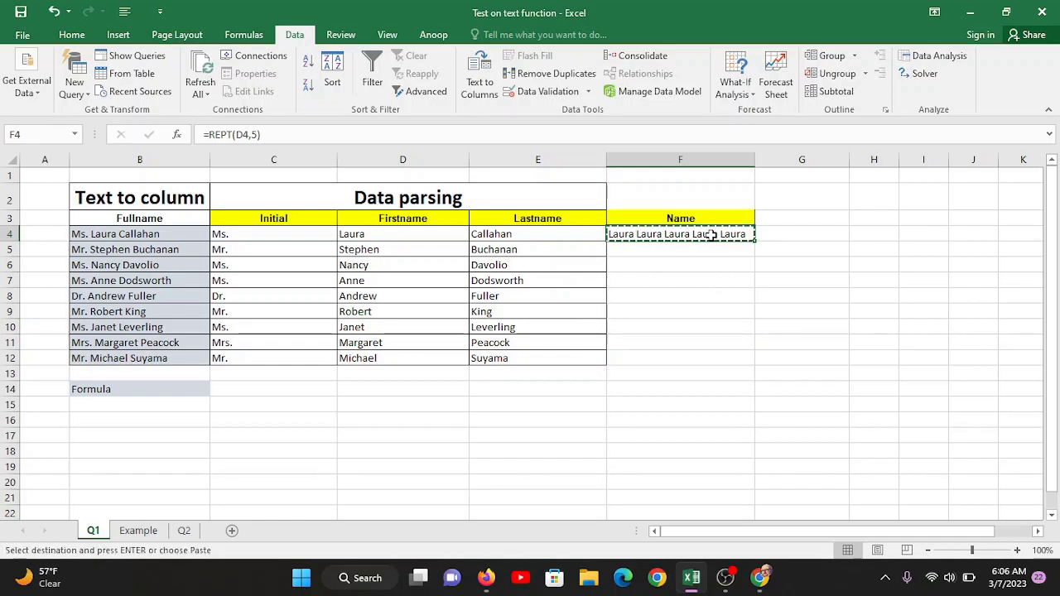
pyautogui.click(679, 248)
pyautogui.rightClick(679, 249)
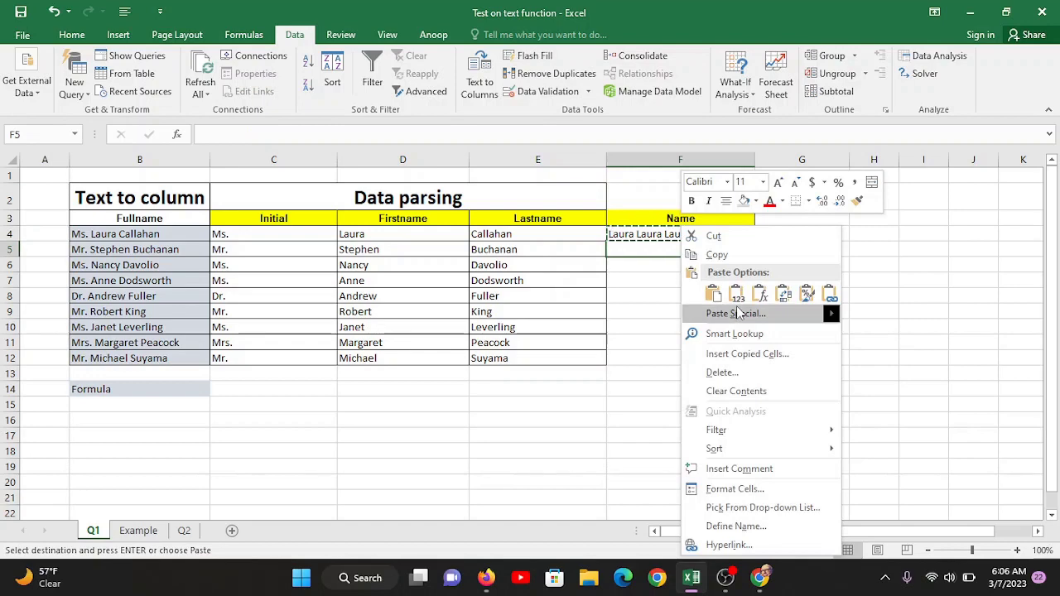
pyautogui.click(736, 313)
pyautogui.click(617, 250)
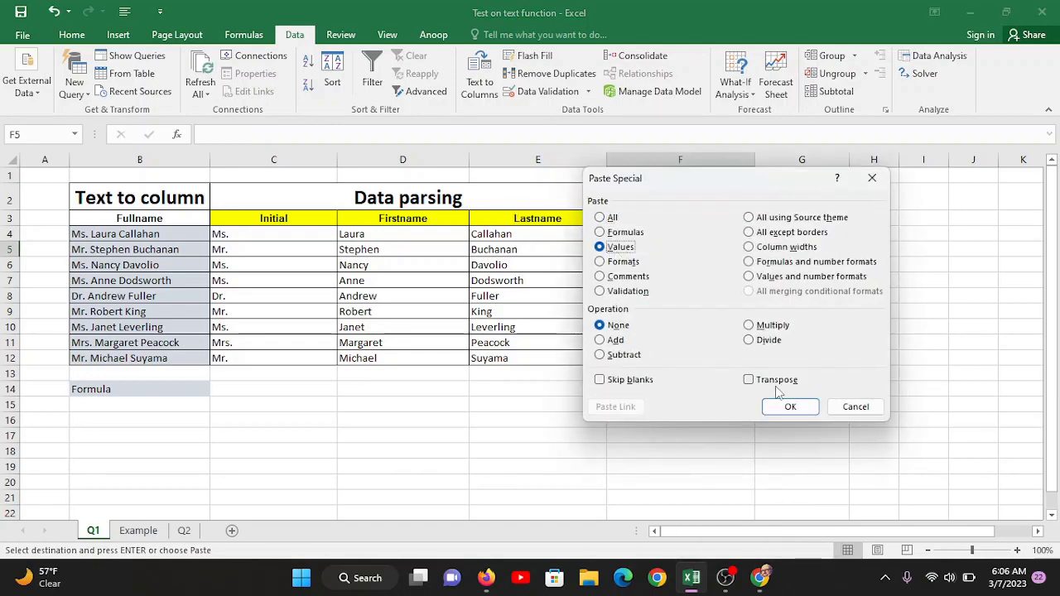
pyautogui.click(795, 407)
# Step: Clear the copy outline and compare F4's formula with F5's plain text
pyautogui.click(679, 302)
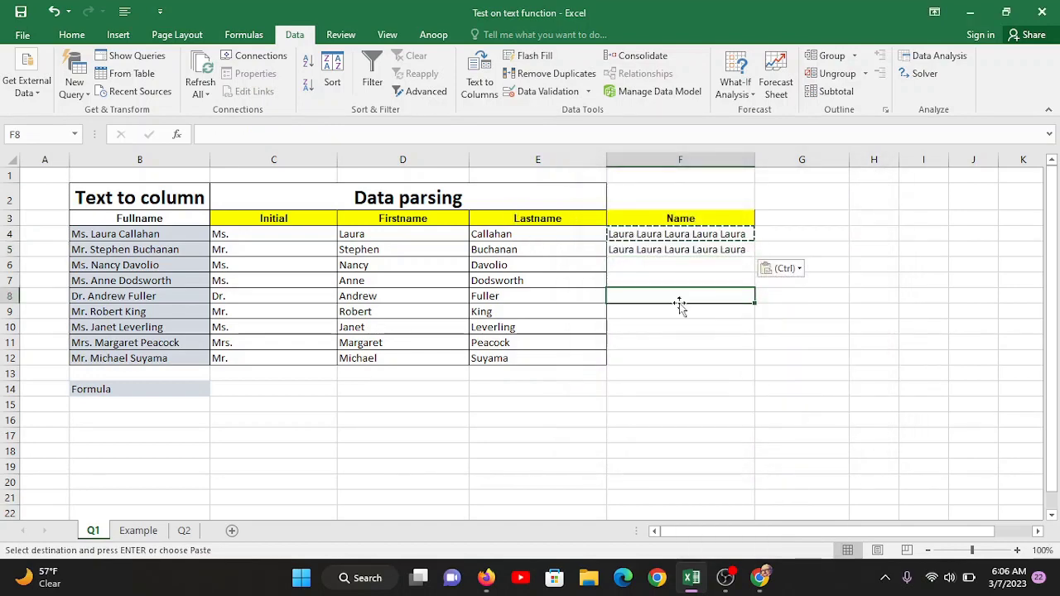
pyautogui.press('Escape')
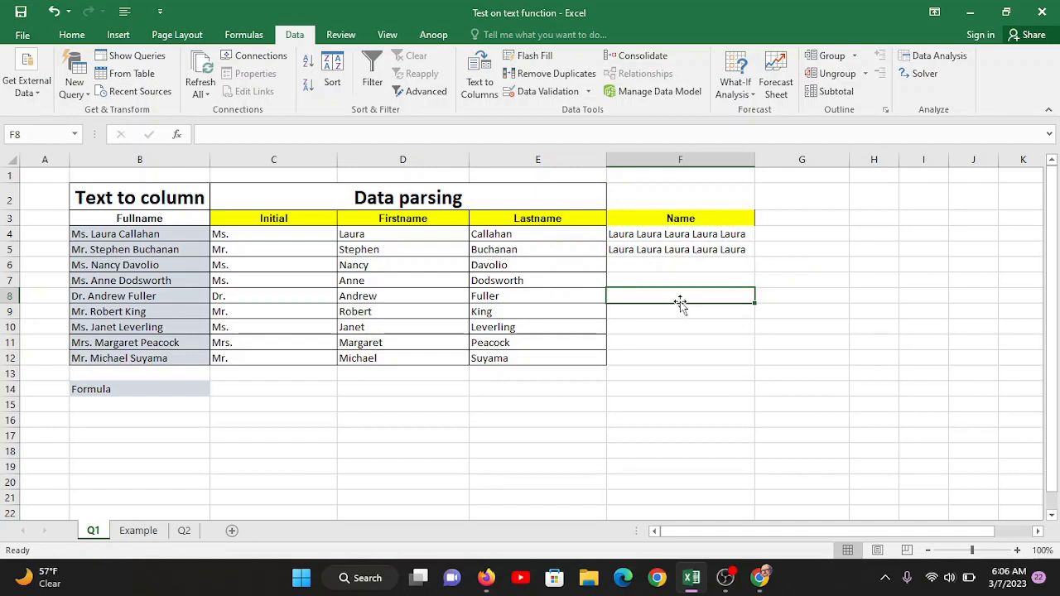
pyautogui.click(687, 236)
pyautogui.click(683, 250)
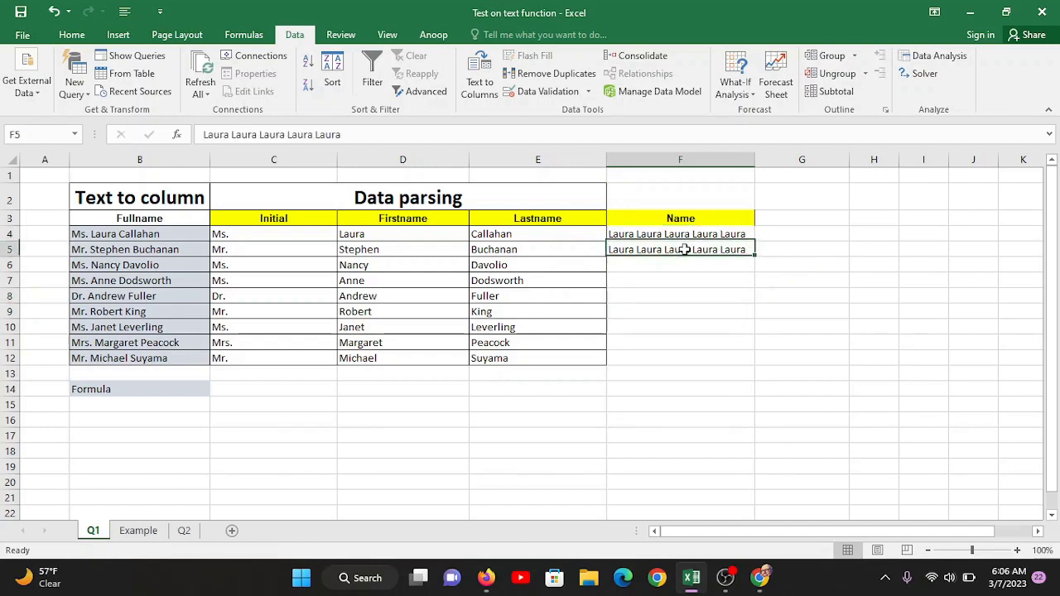
pyautogui.click(680, 234)
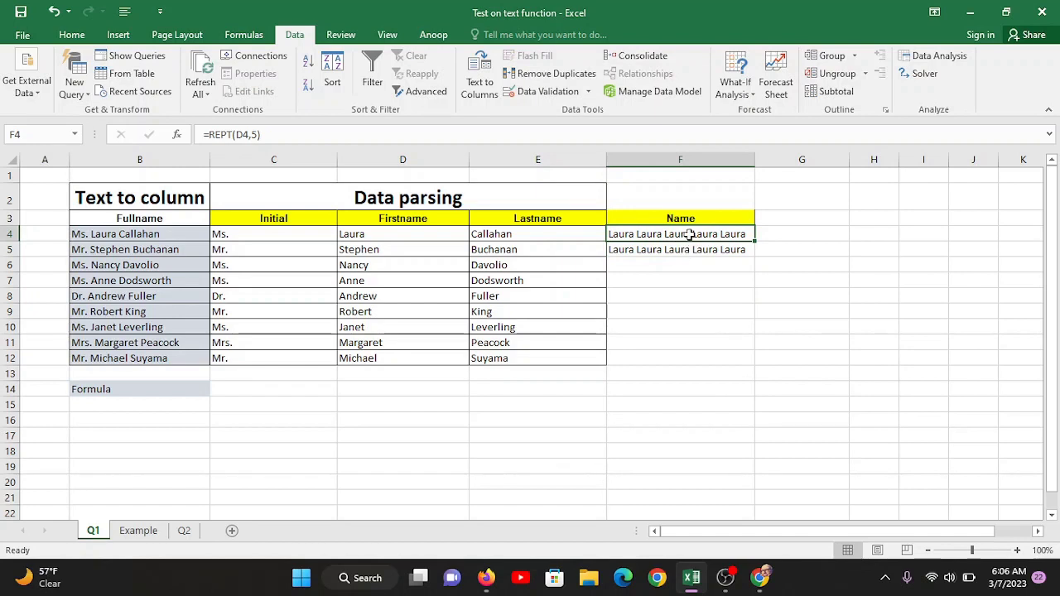
# Step: Inspect F4's REPT formula and F5's plain "Laura Laura Laura Laura Laura" text
pyautogui.moveTo(275, 136); pyautogui.dragTo(127, 130)
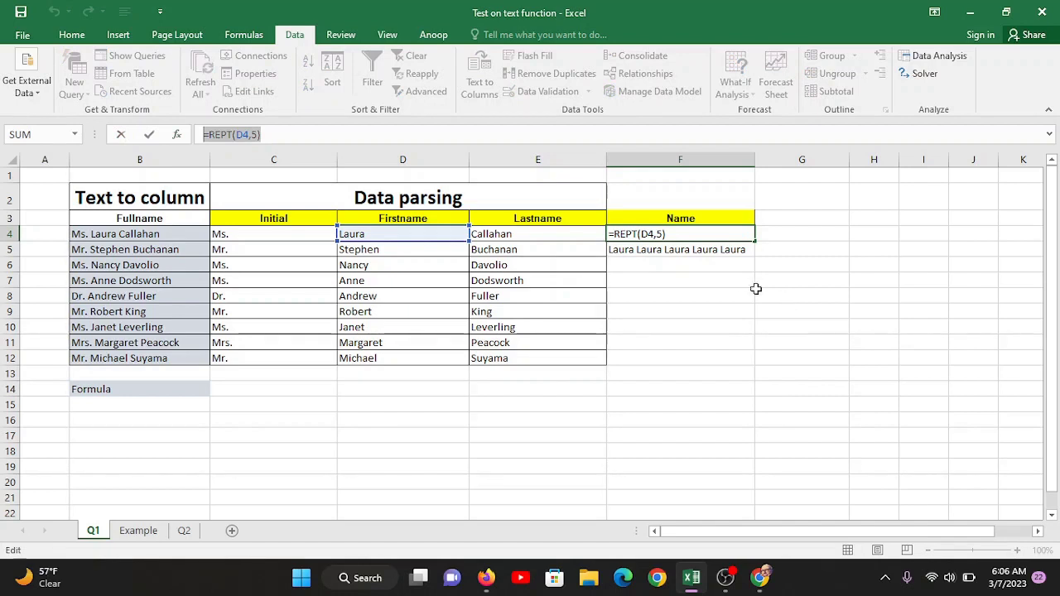
pyautogui.press('Escape')
pyautogui.click(687, 249)
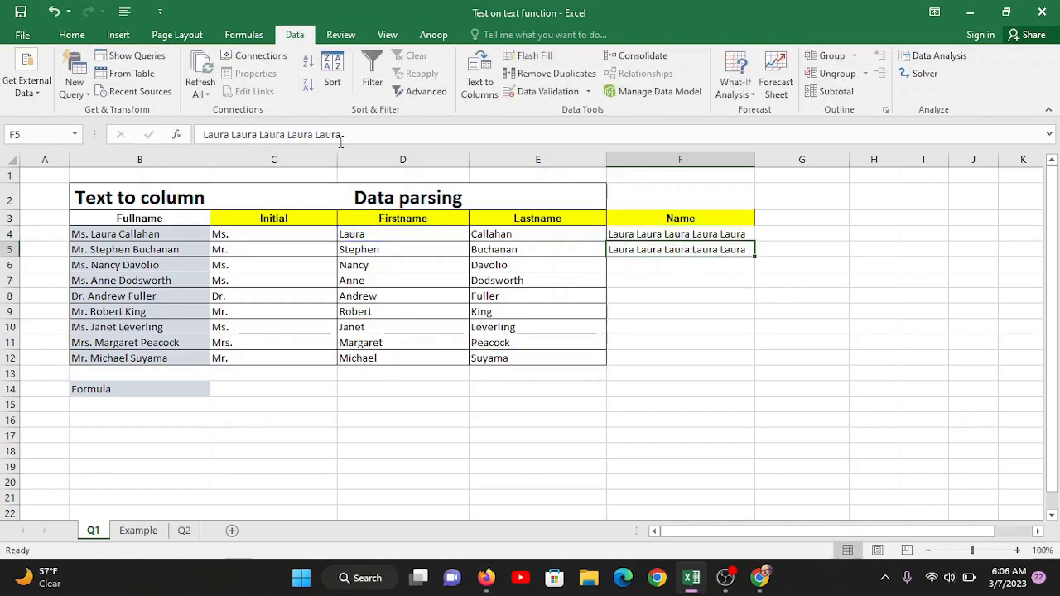
pyautogui.moveTo(341, 134); pyautogui.dragTo(200, 132)
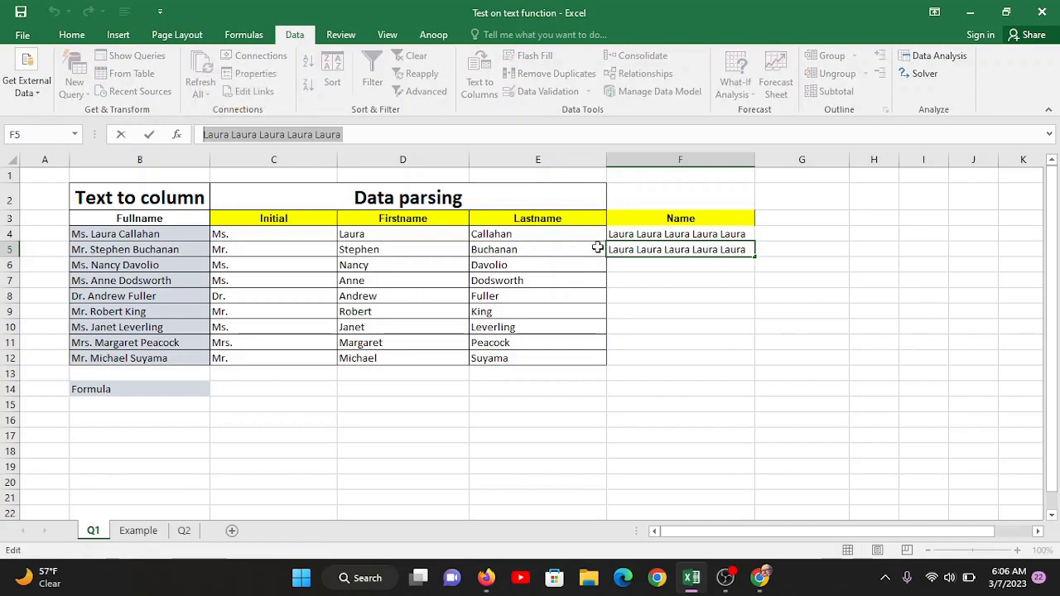
pyautogui.click(681, 249)
# Step: Select F5 and launch Data > Text to Columns
pyautogui.click(696, 323)
pyautogui.click(677, 253)
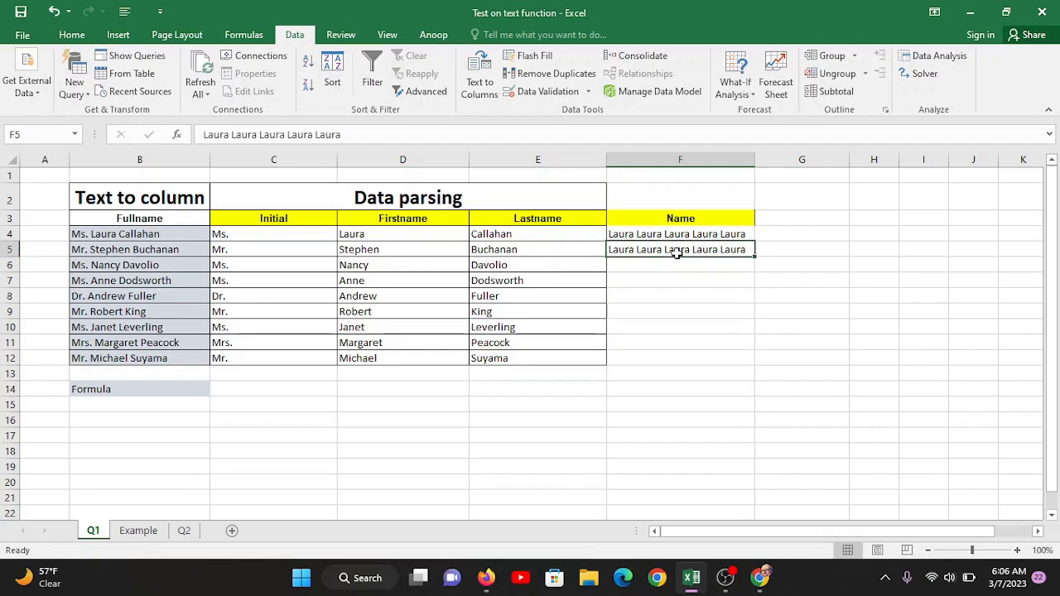
pyautogui.click(479, 81)
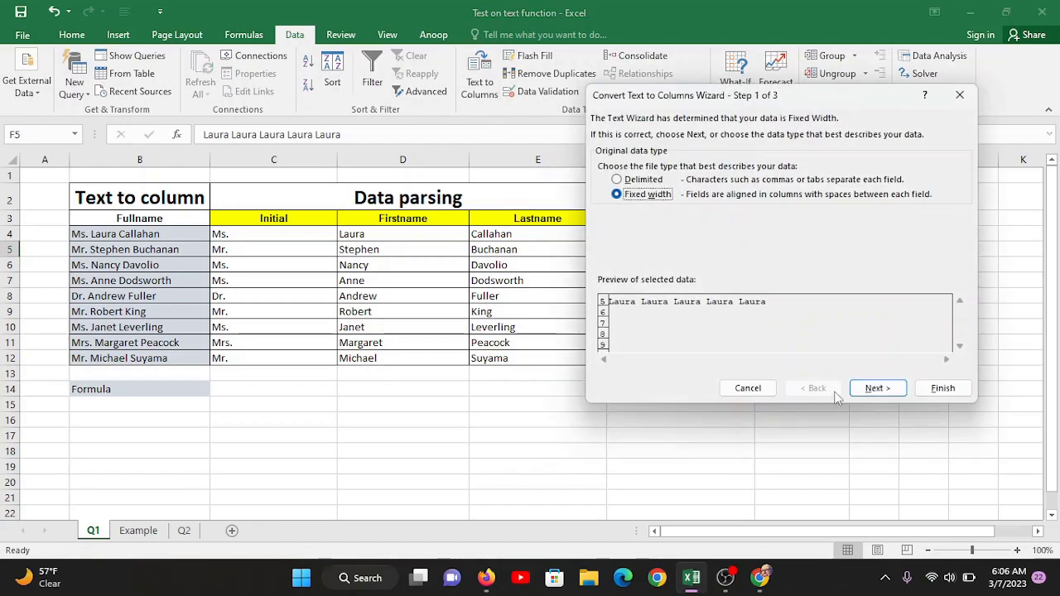
# Step: Accept the wizard's default Fixed width breaks and format, splitting F5 across F5:J5
pyautogui.click(878, 389)
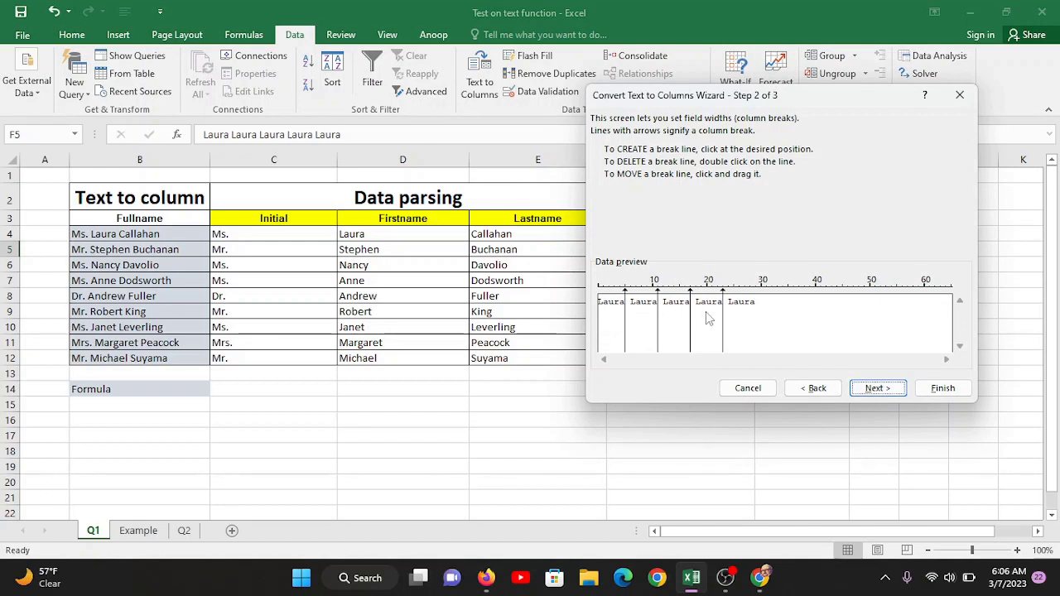
pyautogui.click(876, 389)
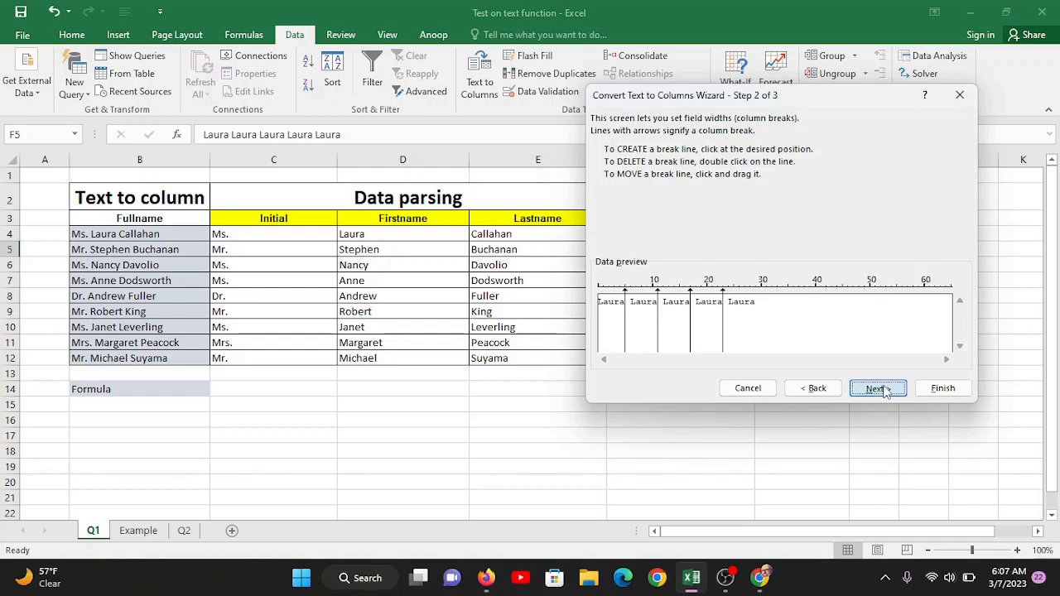
pyautogui.click(942, 388)
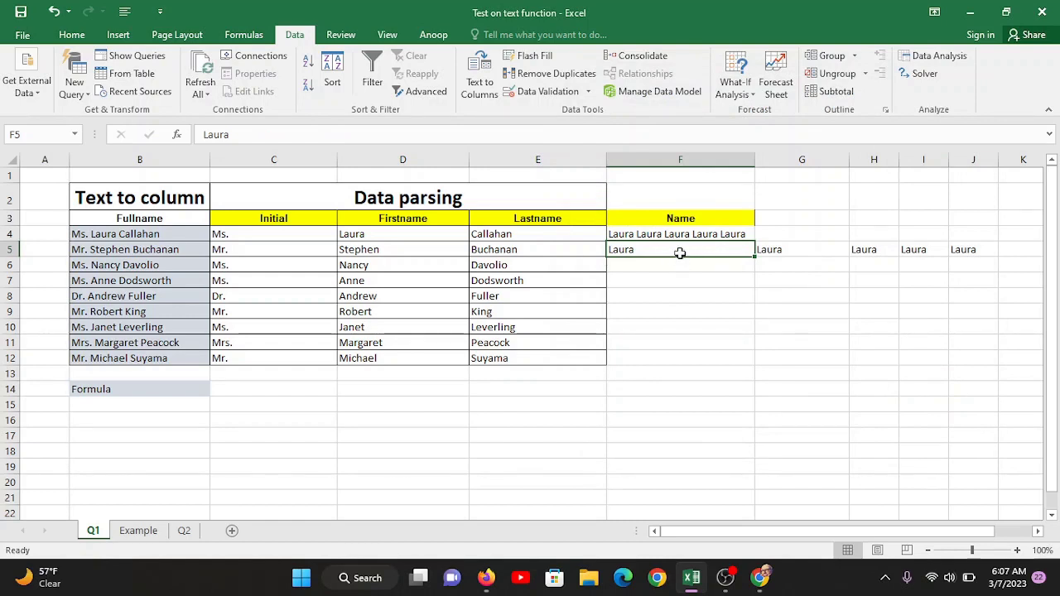
# Step: Step through the split Laura cells in F5:J5, then undo the split and reselect F4
pyautogui.press('Right')
pyautogui.press('Right')
pyautogui.press('Right')
pyautogui.press('Right')
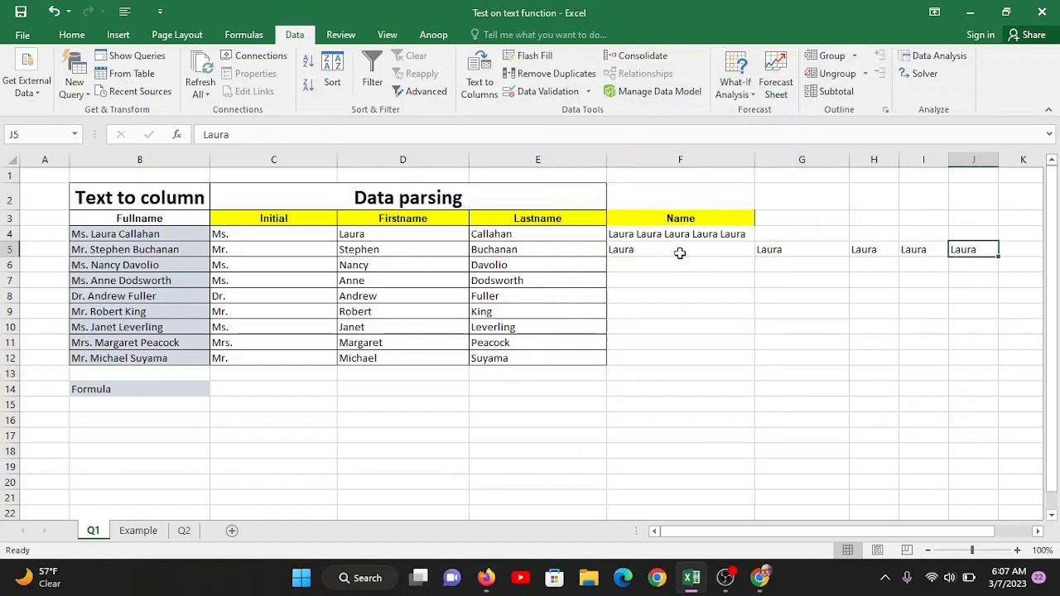
pyautogui.click(671, 249)
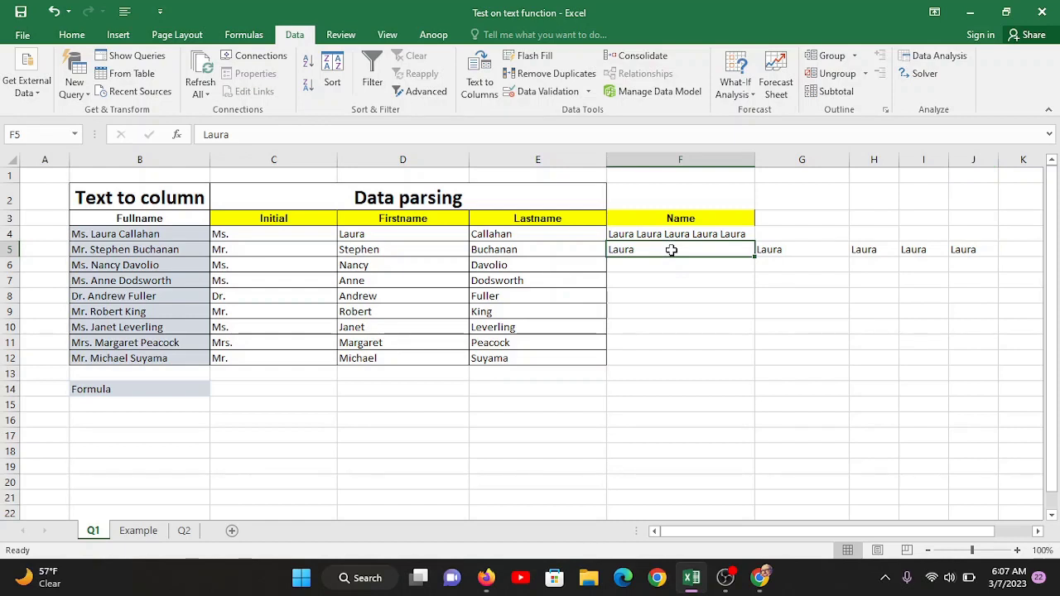
pyautogui.press('Right')
pyautogui.press('Right')
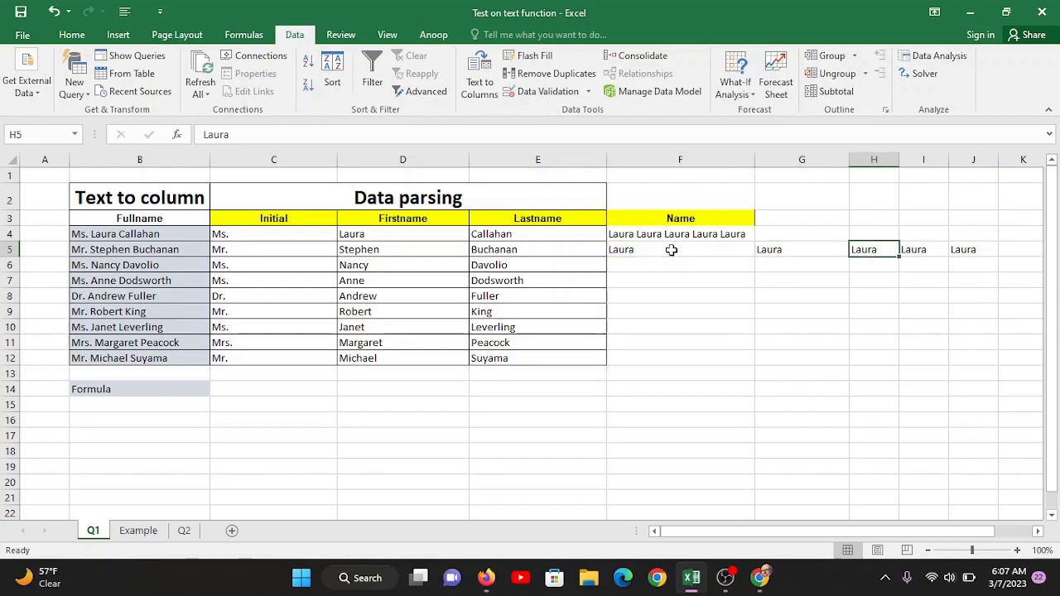
pyautogui.press('Right')
pyautogui.press('Right')
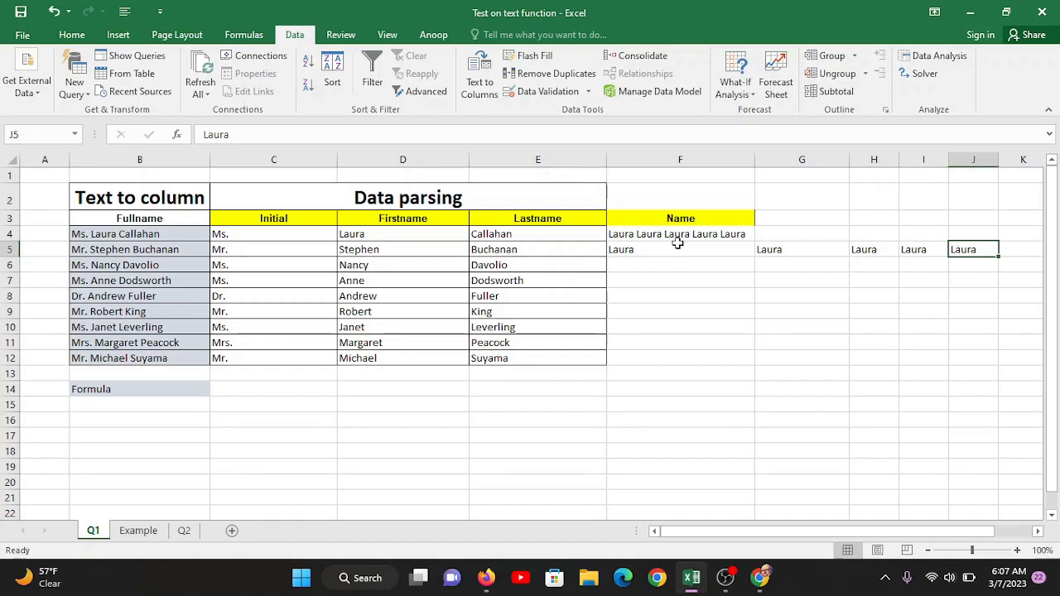
pyautogui.click(653, 251)
pyautogui.hotkey('ctrl', 'z')
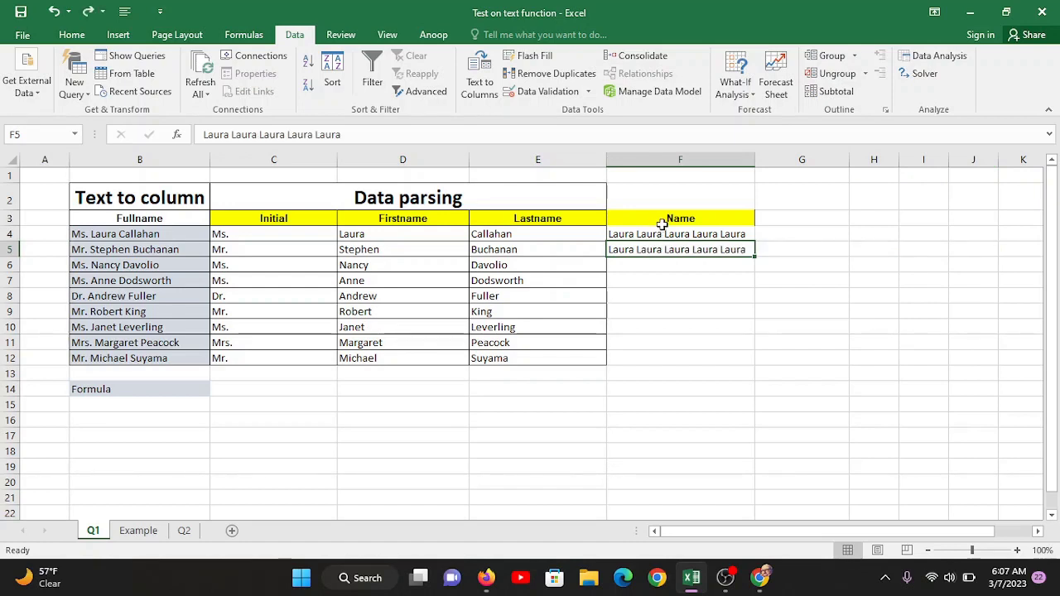
pyautogui.click(659, 232)
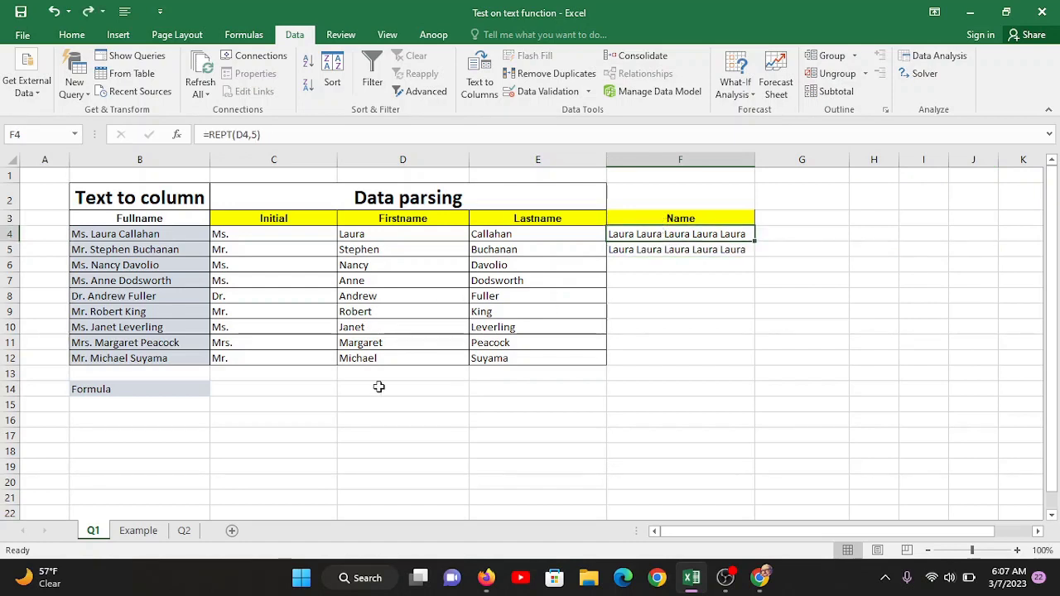